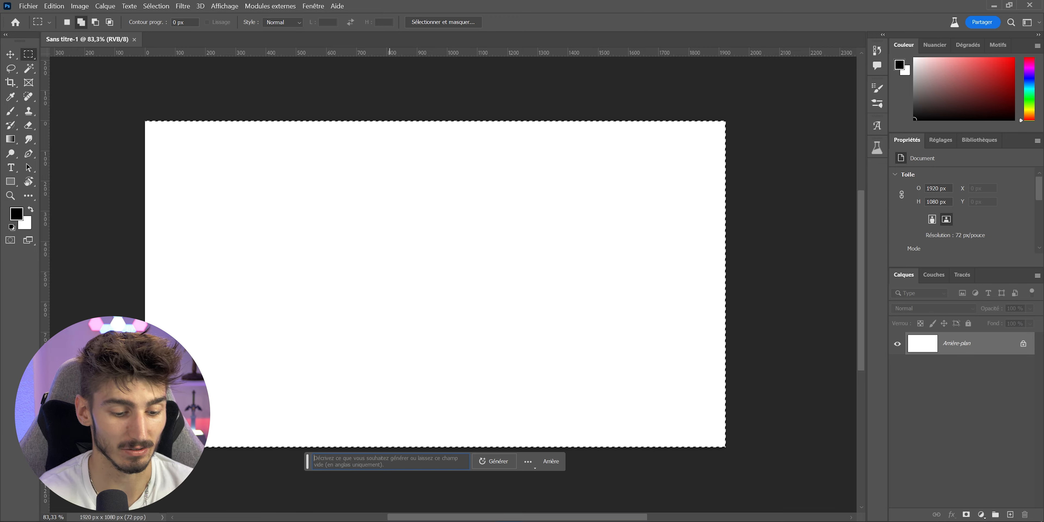
Generate an image over the full canvas from the prompt "montains landscape" and choose its third variant.
click(485, 462)
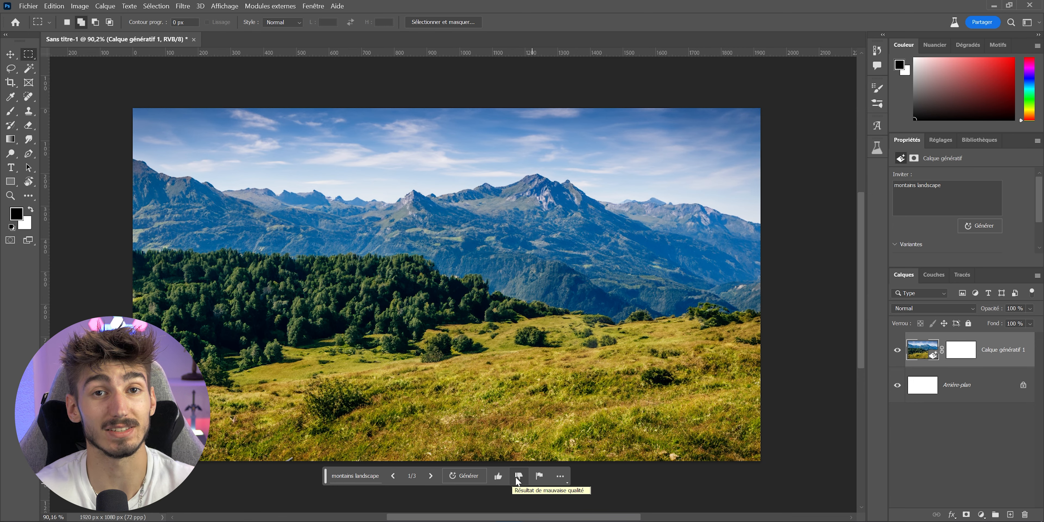
scroll(499, 272, up, 1)
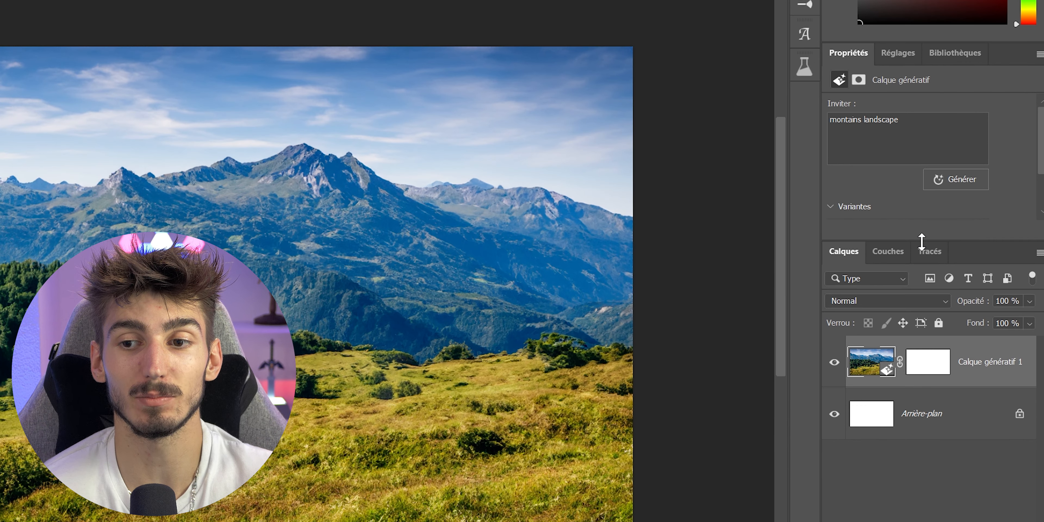
drag(956, 265, 950, 317)
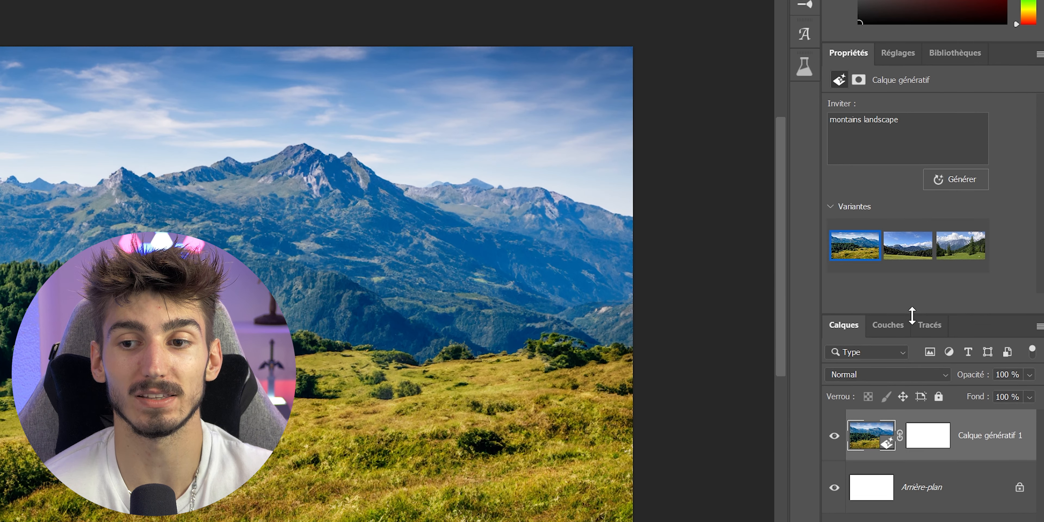
click(908, 245)
click(961, 245)
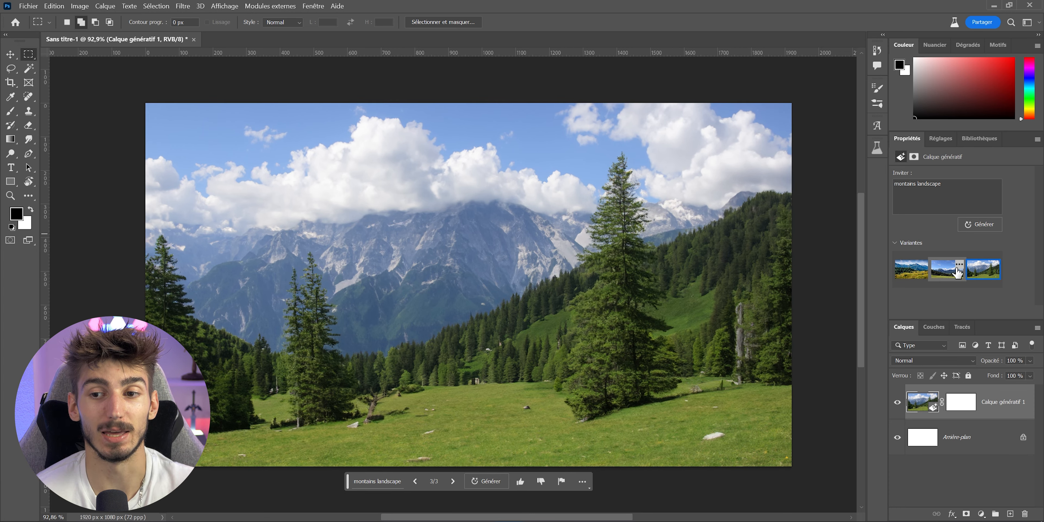
click(958, 265)
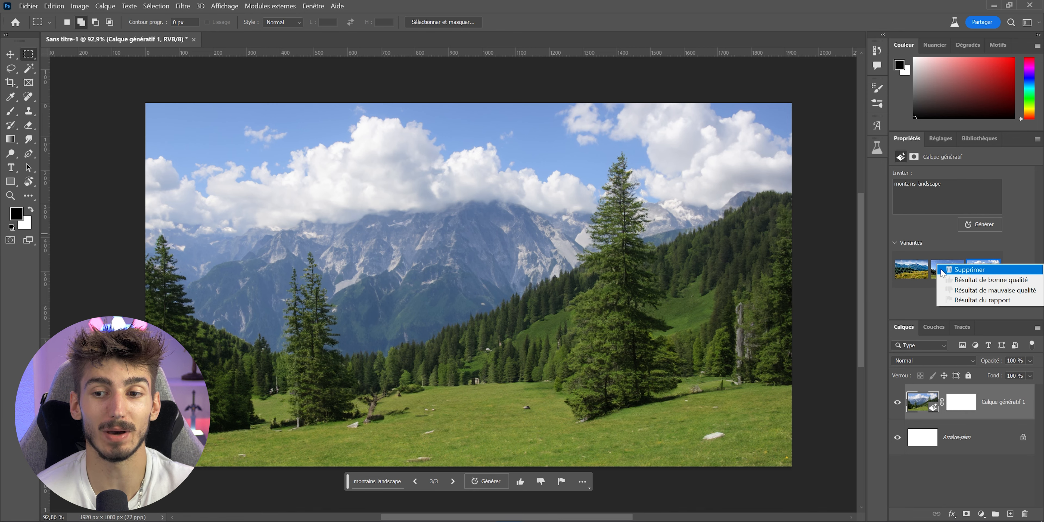
click(901, 292)
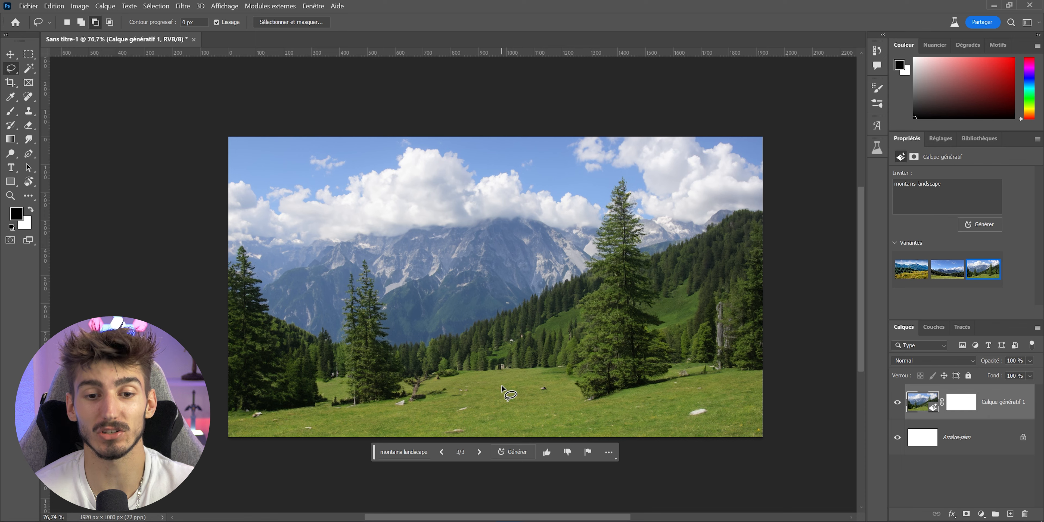
Lasso a patch of meadow in the foreground, generate a "sheep" there and choose the third variant.
scroll(502, 395, up, 2)
scroll(466, 395, down, 2)
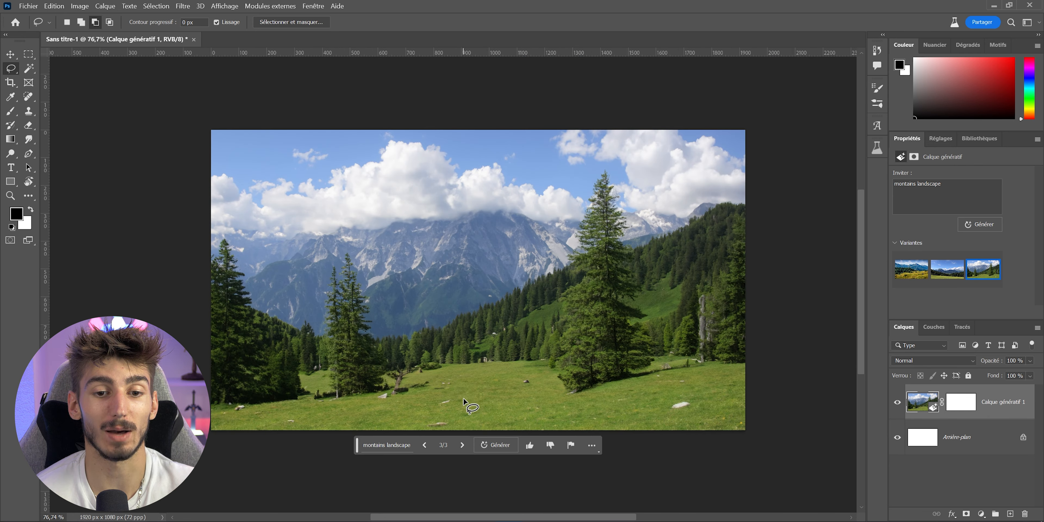
scroll(464, 401, up, 1)
scroll(522, 342, up, 3)
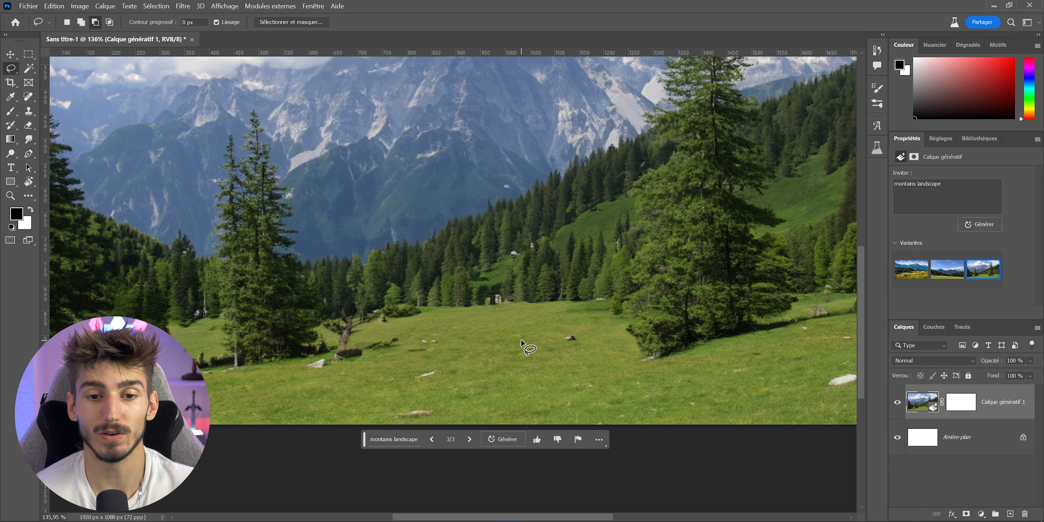
mouse_move(522, 336)
mouse_down()
mouse_move(462, 328)
mouse_move(442, 374)
mouse_move(492, 403)
mouse_up()
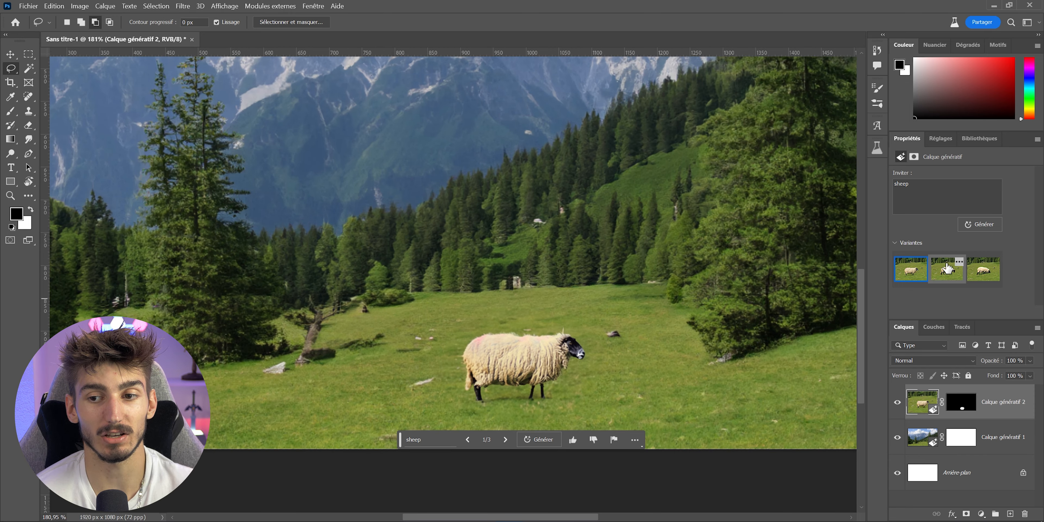
click(955, 273)
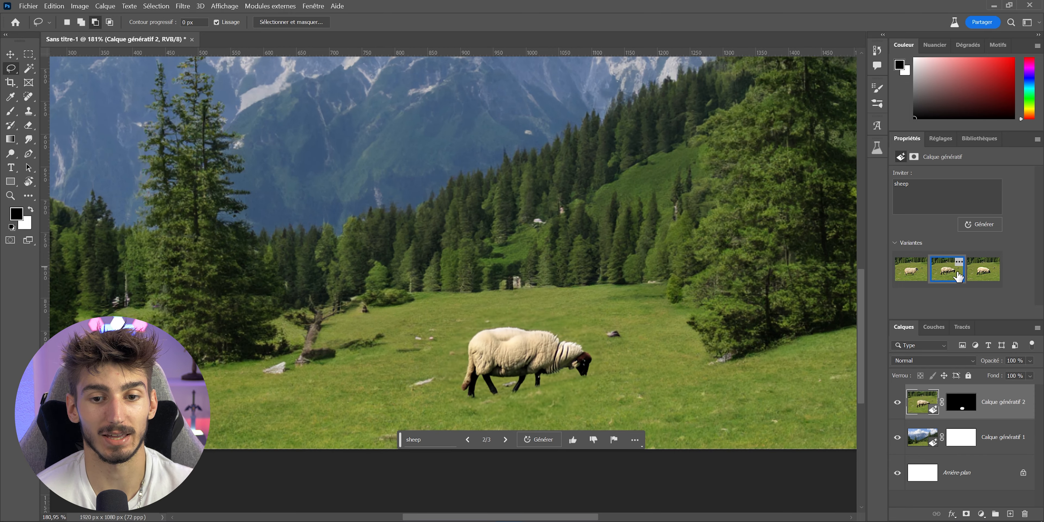
click(983, 271)
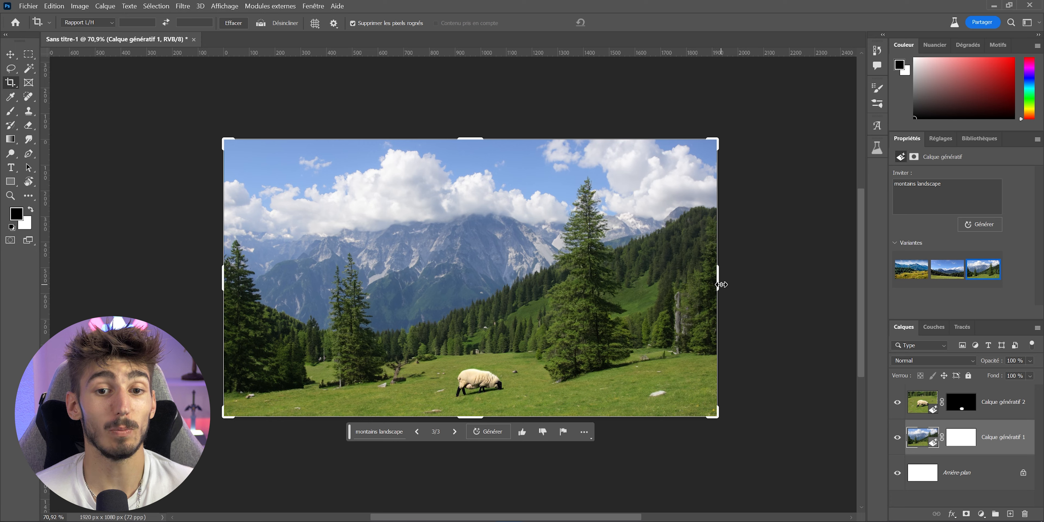
Try cropping the landscape to a narrow vertical frame around the sheep.
drag(717, 277, 628, 277)
drag(314, 278, 397, 278)
click(617, 23)
scroll(470, 321, up, 7)
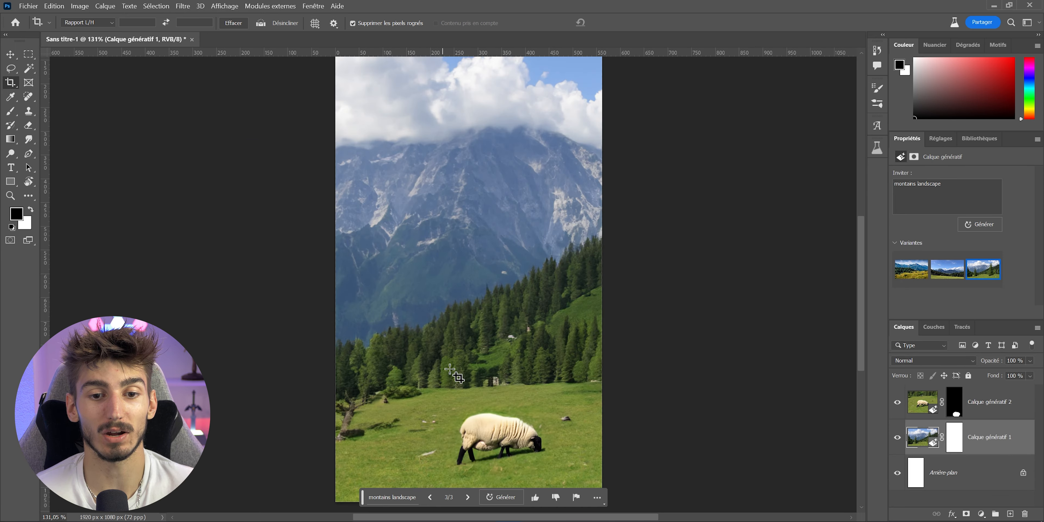
scroll(455, 373, down, 8)
scroll(459, 355, down, 1)
key(ctrl+z)
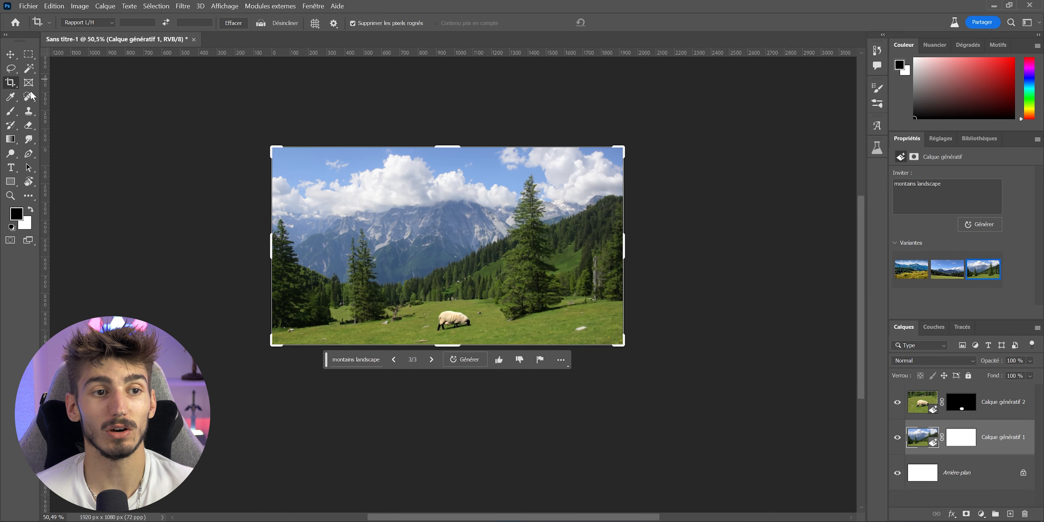
Extend the canvas above and below the landscape into a vertical format and select both blank areas, slightly overlapping the image edges.
scroll(450, 312, down, 2)
drag(427, 319, 413, 352)
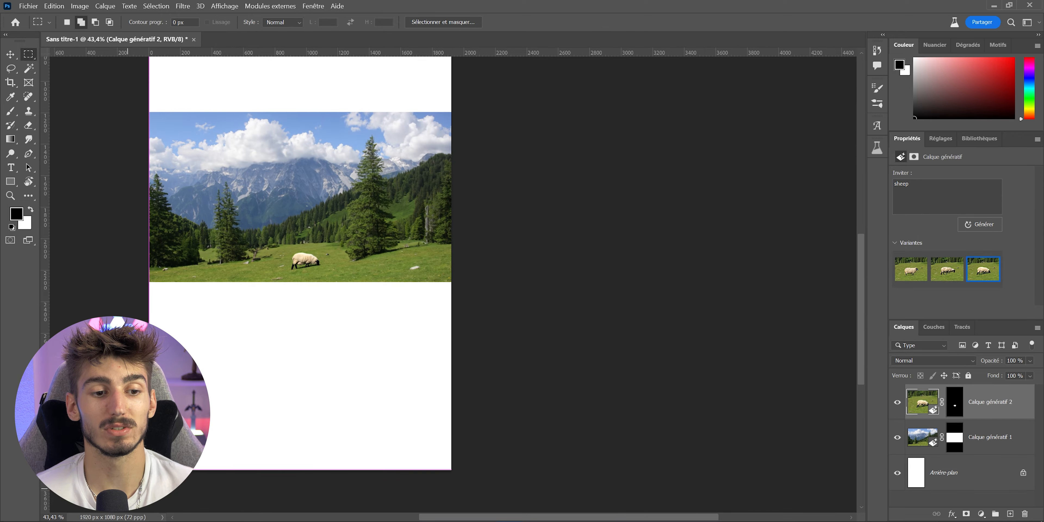
drag(154, 474, 472, 278)
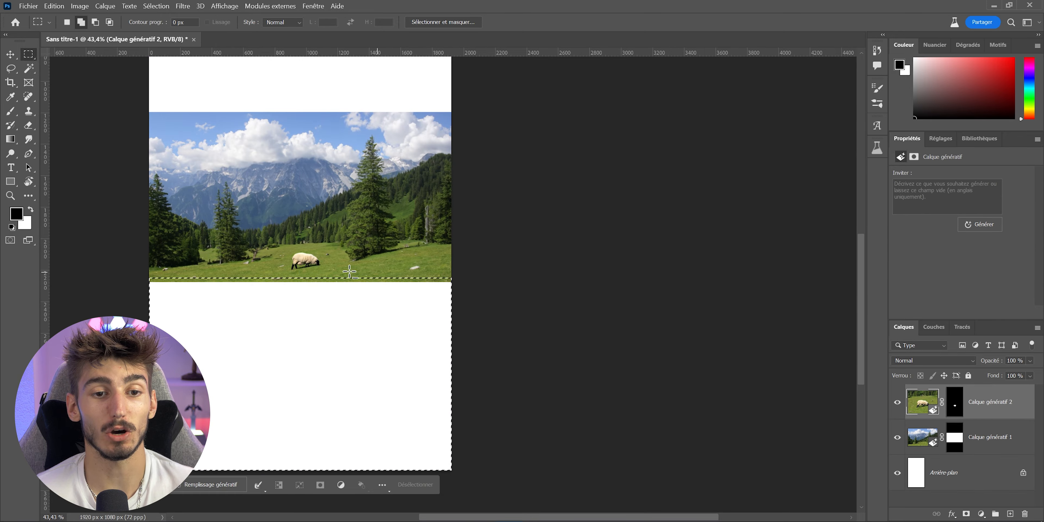
scroll(320, 280, up, 5)
scroll(260, 285, up, 1)
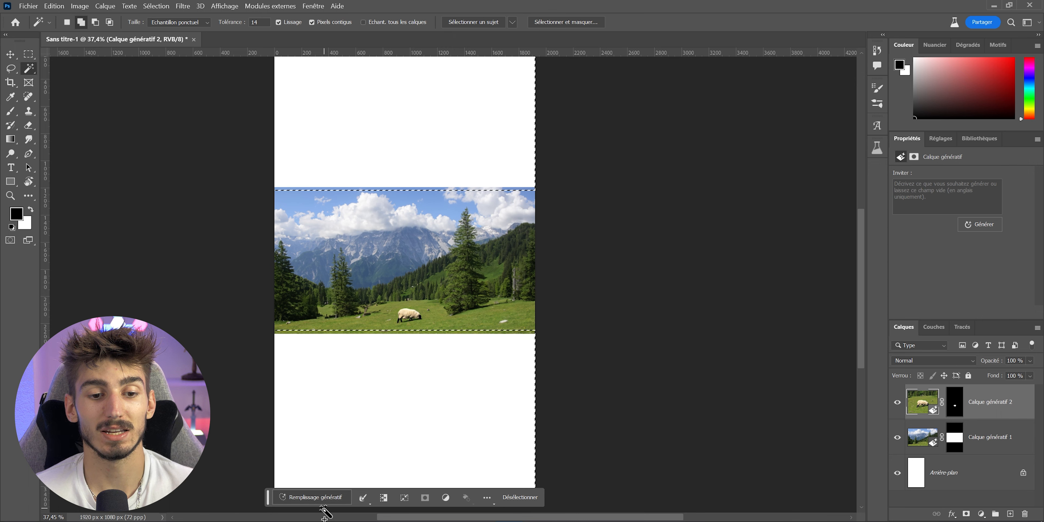
Fill the selected blank areas with Generative Fill using an empty prompt, and choose the third variant.
click(316, 497)
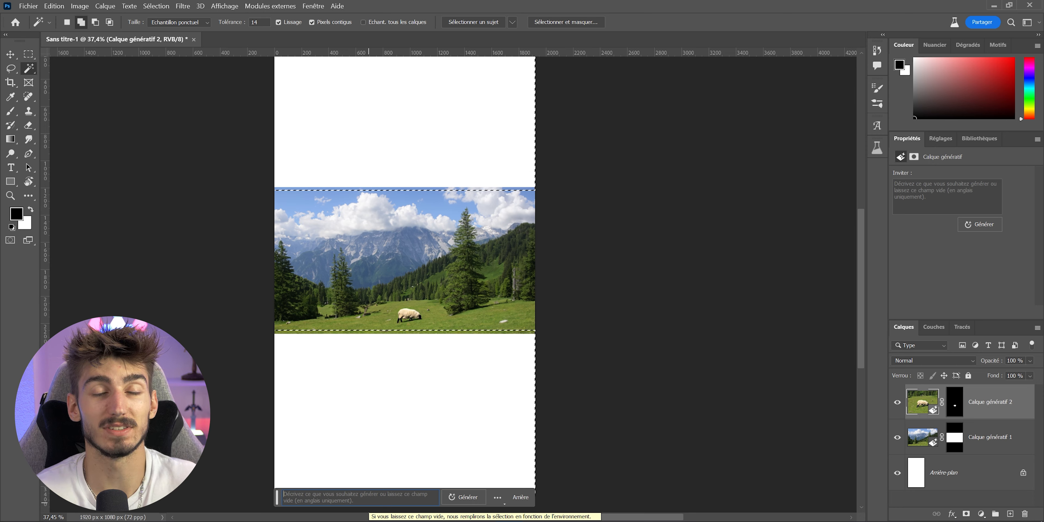
click(462, 497)
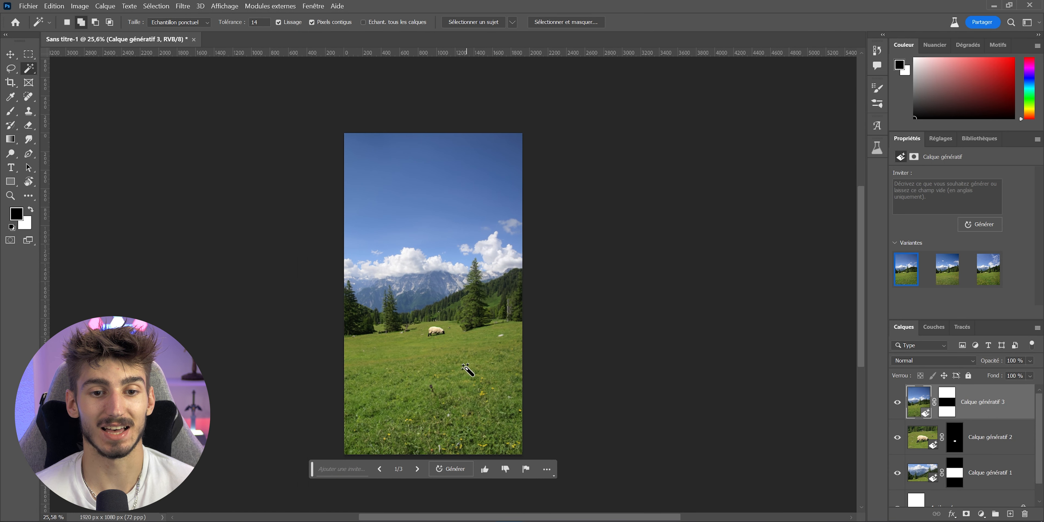
scroll(468, 369, up, 5)
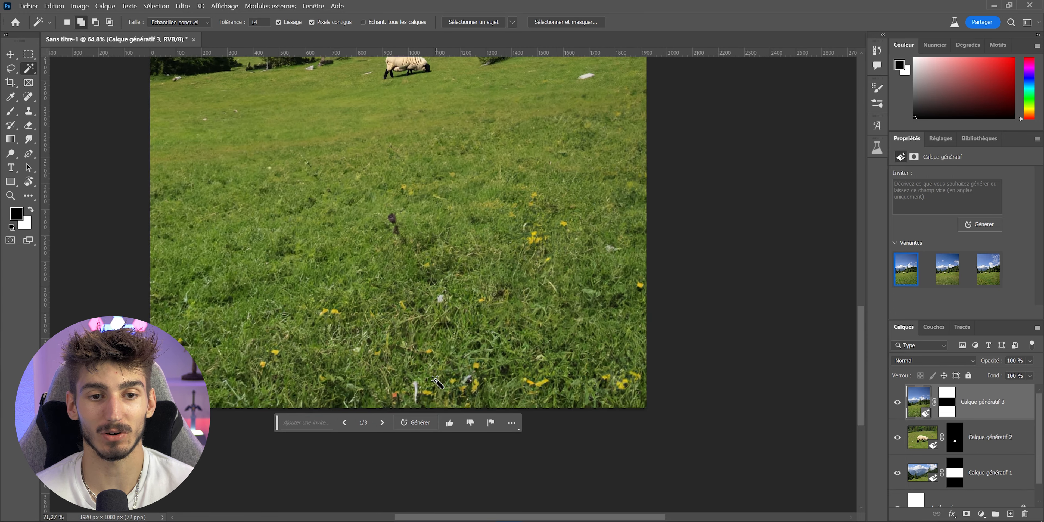
scroll(437, 381, down, 4)
drag(468, 257, 475, 365)
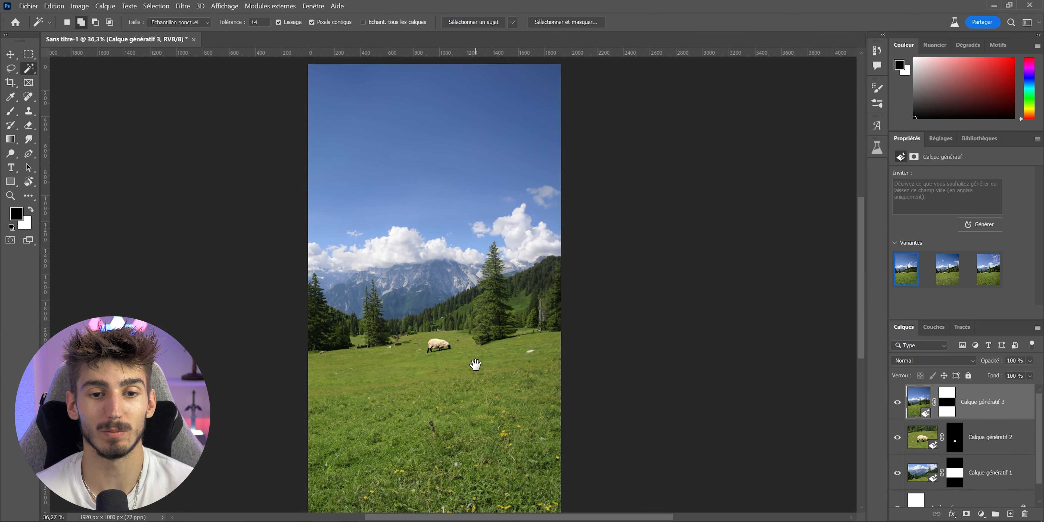
scroll(475, 365, down, 2)
drag(502, 415, 495, 391)
scroll(491, 387, up, 1)
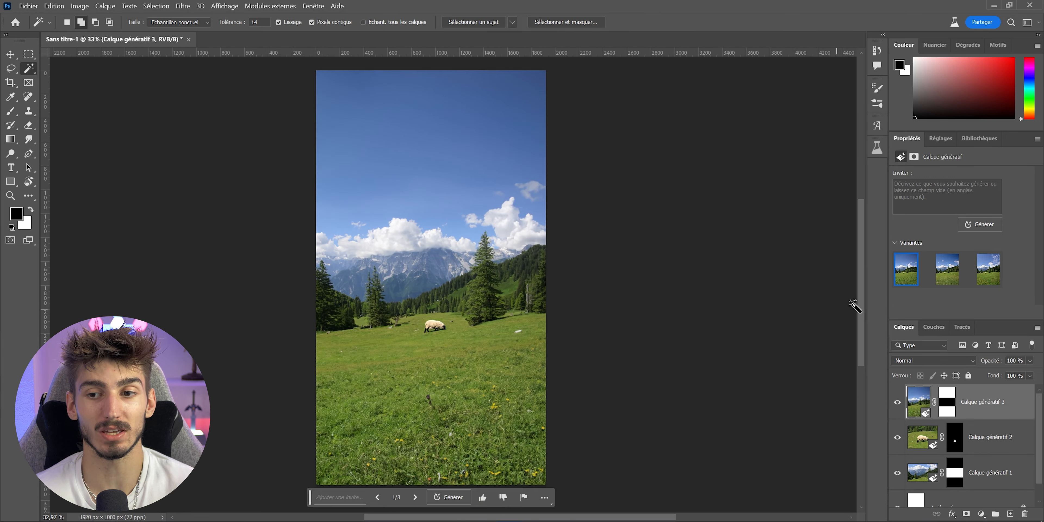
click(948, 279)
click(987, 270)
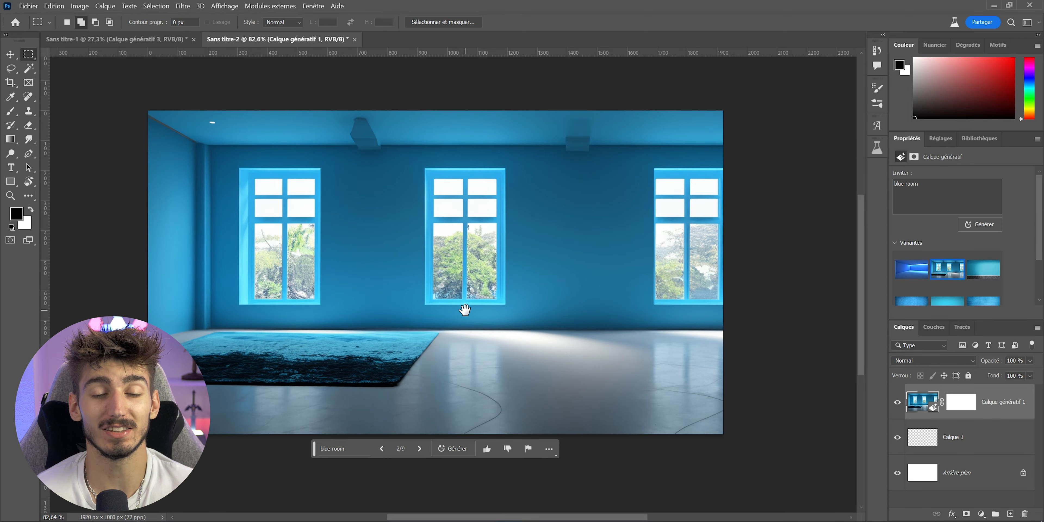
Select a rectangle in front of the blue room's first window, generate "funiture with TV screen" and choose the third variant.
drag(466, 310, 472, 320)
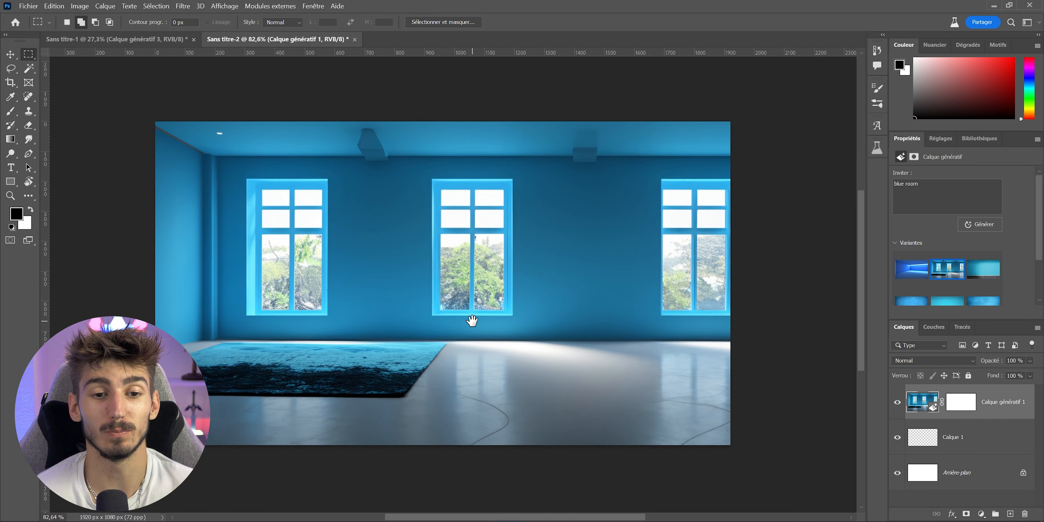
scroll(330, 373, up, 2)
scroll(345, 392, up, 2)
scroll(318, 366, down, 4)
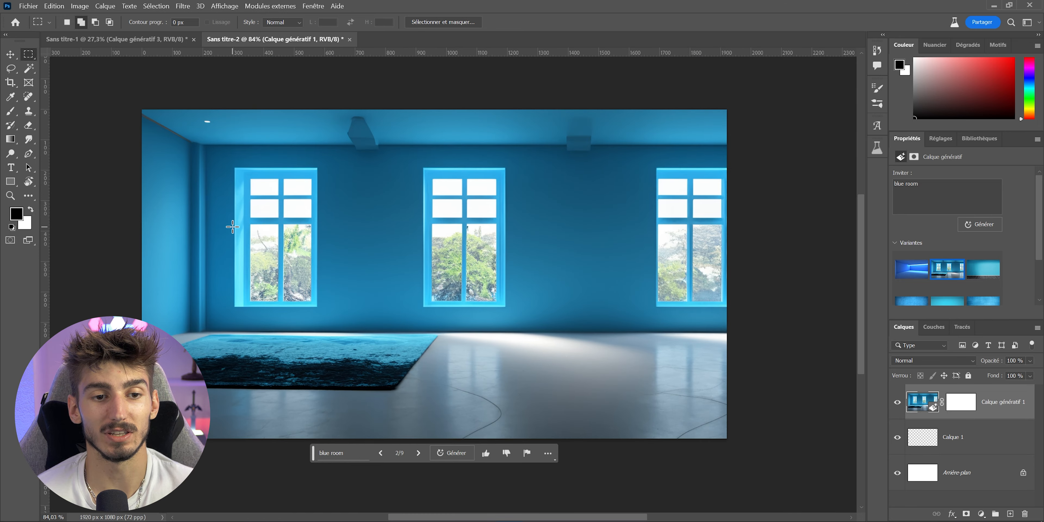
drag(232, 226, 385, 305)
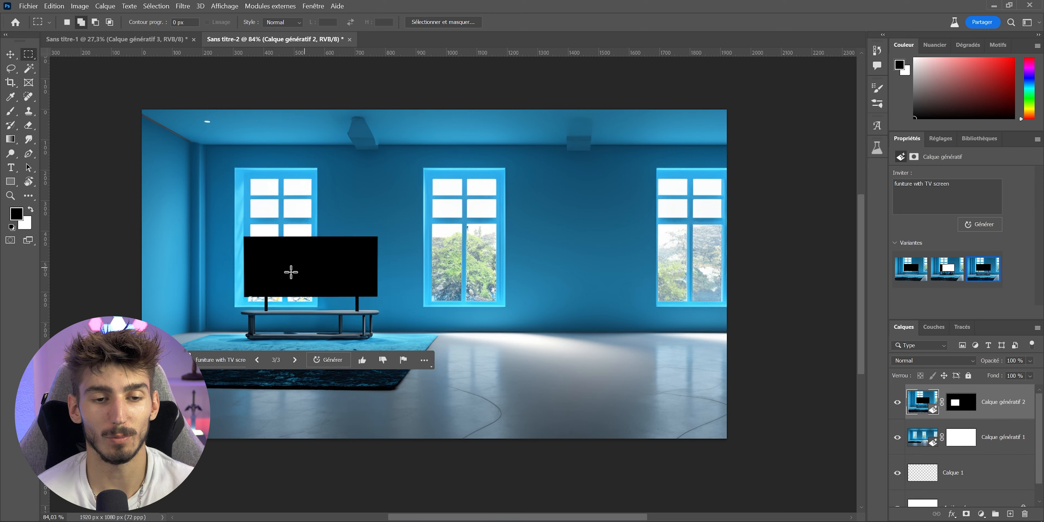
Examine how the generated TV and its stand blend with the window, wall and rug.
scroll(280, 287, up, 2)
scroll(279, 293, down, 2)
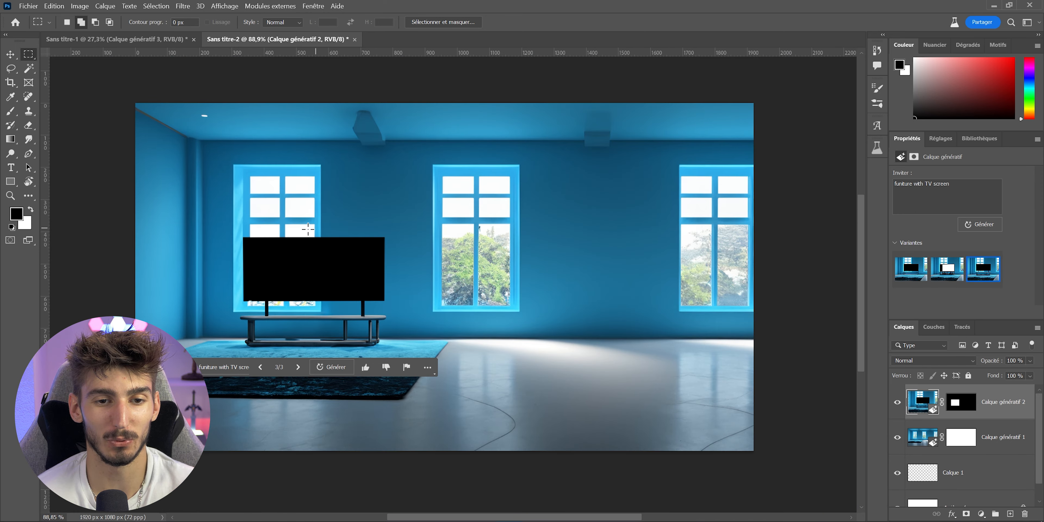
scroll(144, 193, up, 3)
scroll(142, 194, up, 1)
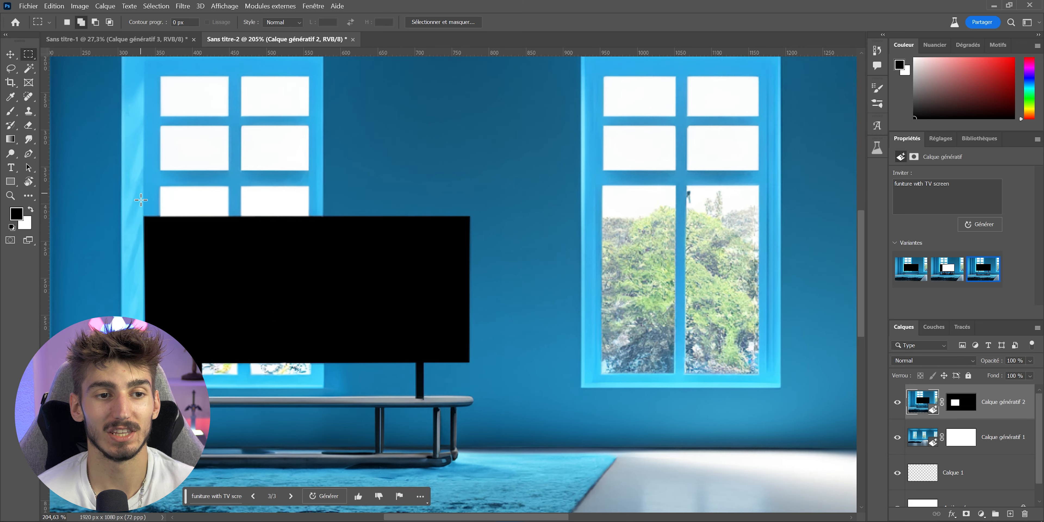
scroll(141, 194, up, 1)
scroll(555, 373, down, 3)
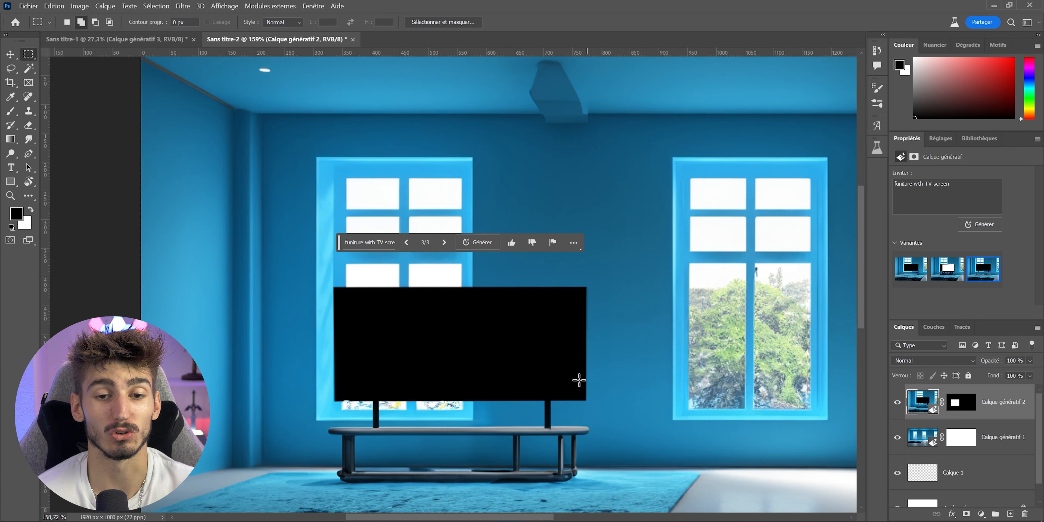
scroll(600, 380, down, 2)
scroll(389, 301, up, 1)
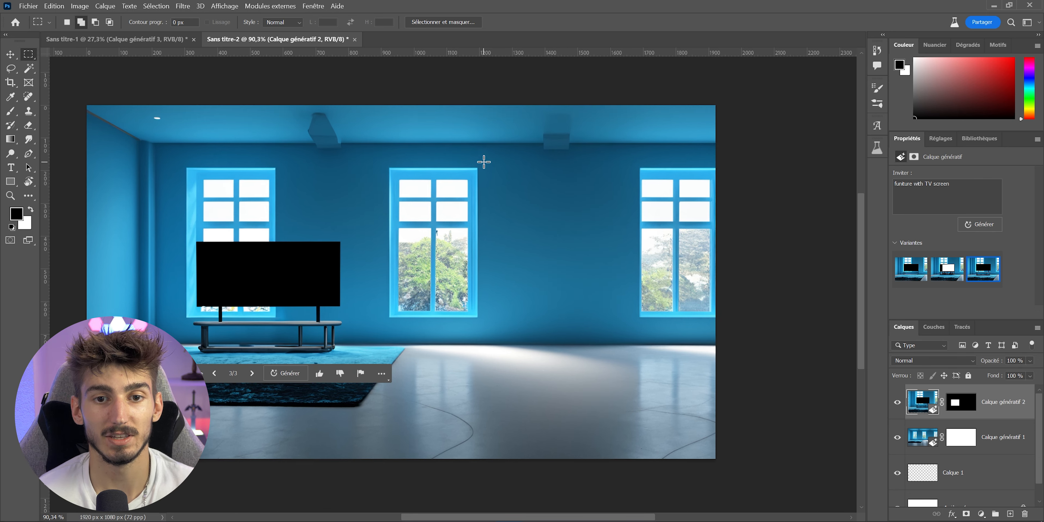
Select the wall area between the second and third windows, generate a "library" there and choose the third variant.
drag(484, 159, 633, 346)
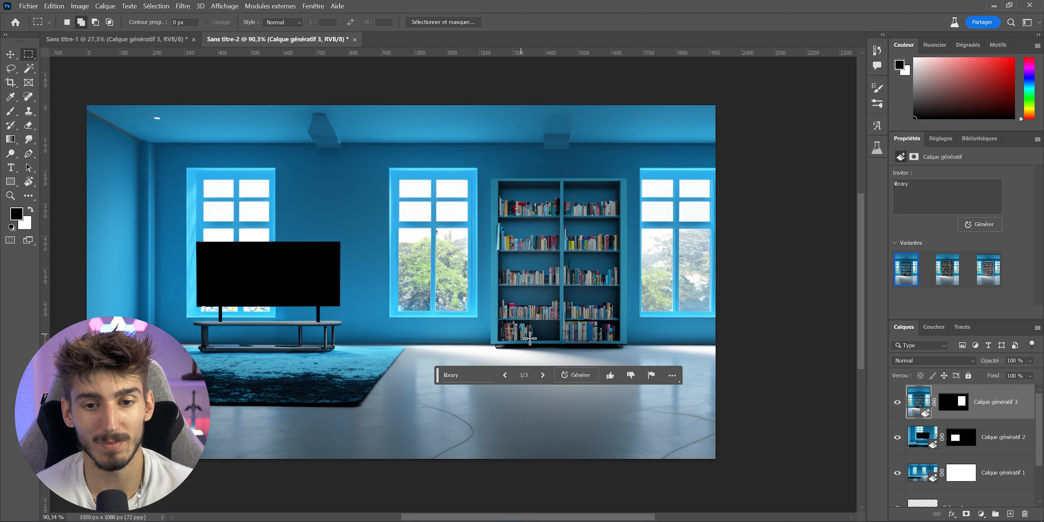
click(947, 269)
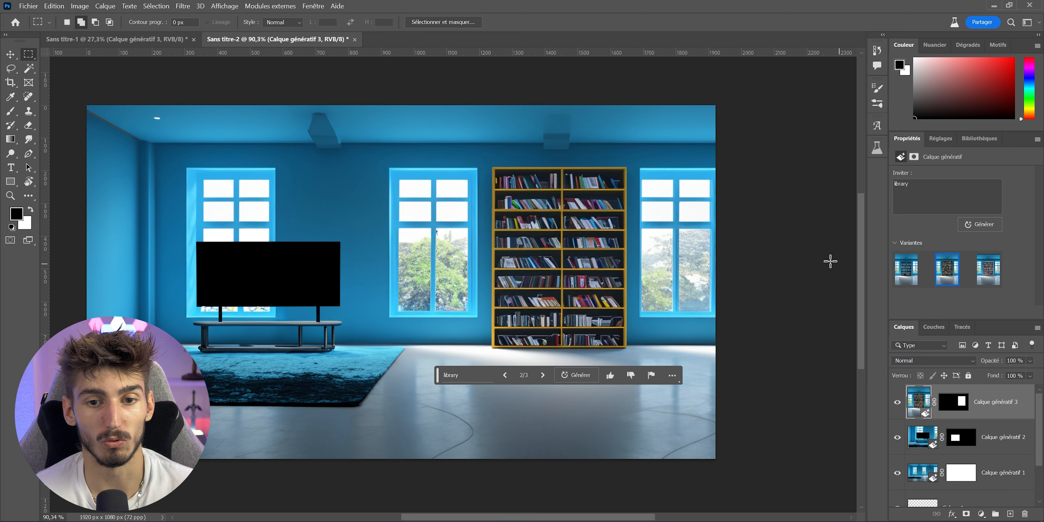
click(987, 269)
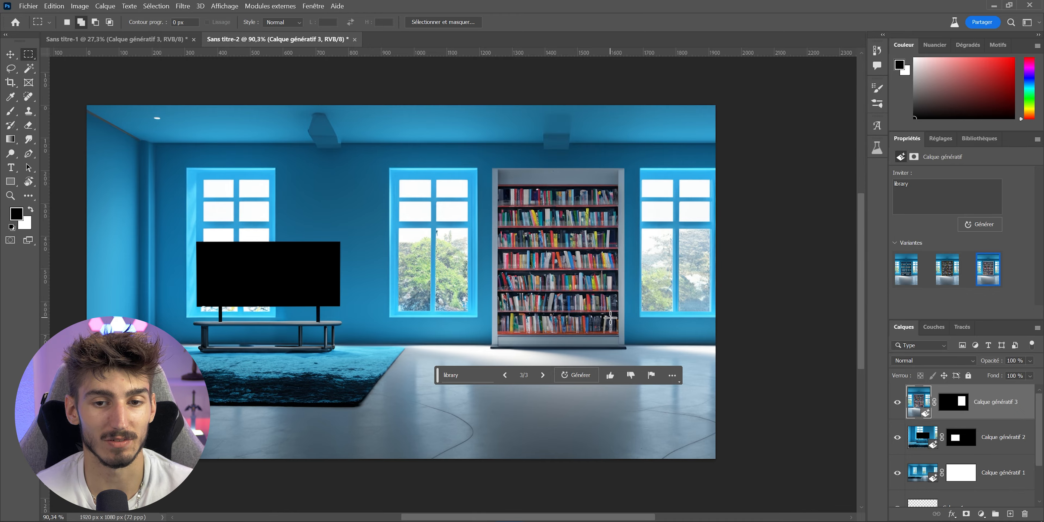
scroll(603, 308, up, 5)
scroll(534, 298, down, 10)
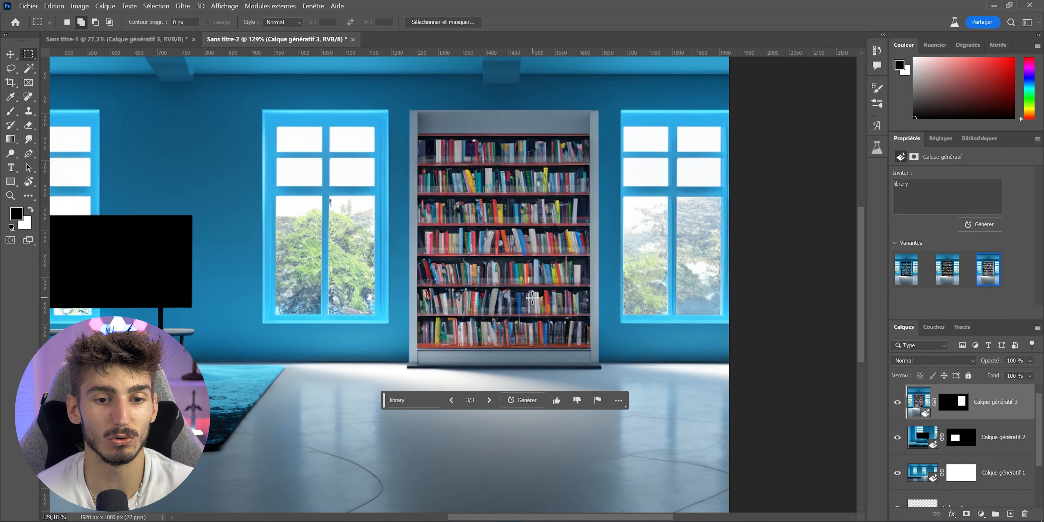
scroll(439, 292, up, 4)
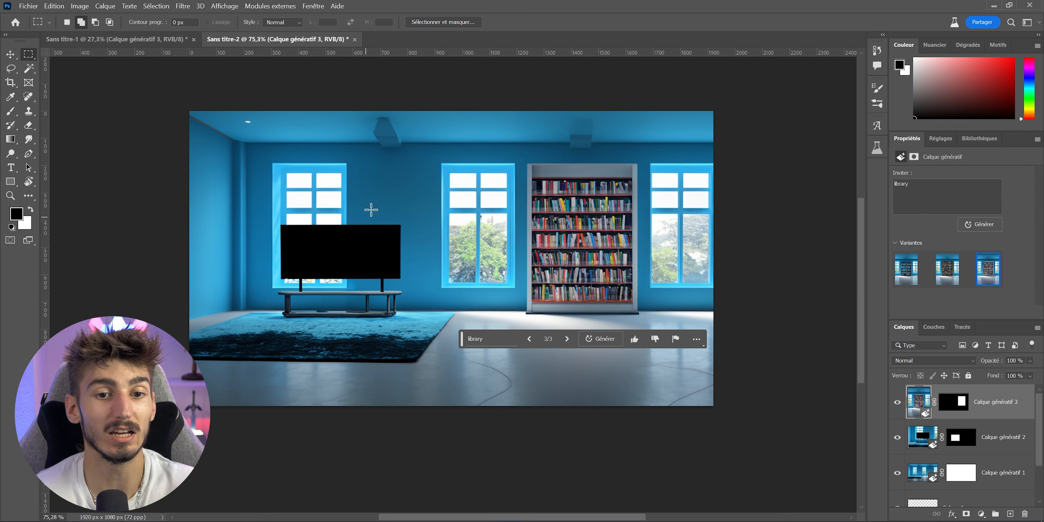
Merge the three generative layers of the blue room directly into one pixel layer and toggle its visibility.
shift+click(1001, 470)
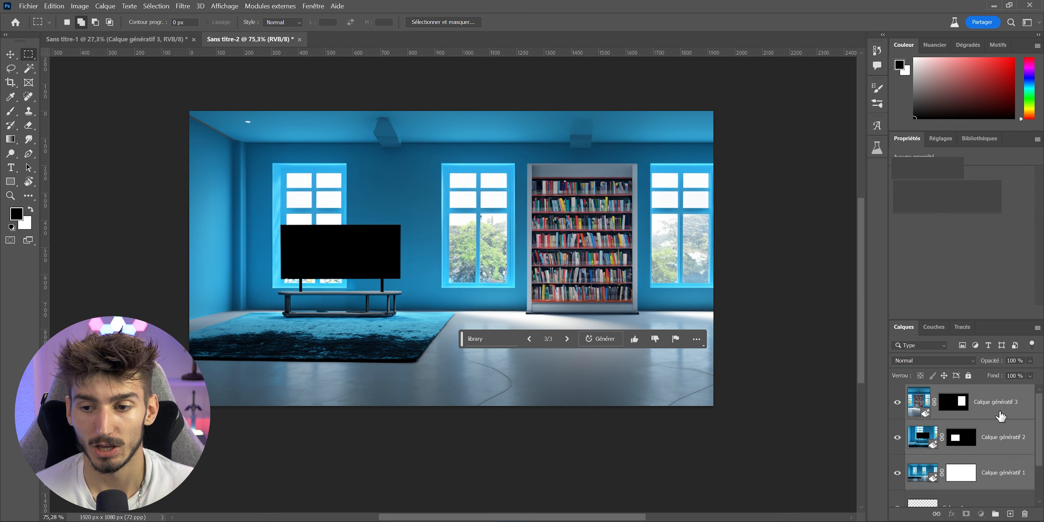
click(1000, 411)
scroll(987, 434, down, 3)
shift+click(999, 430)
scroll(990, 434, up, 3)
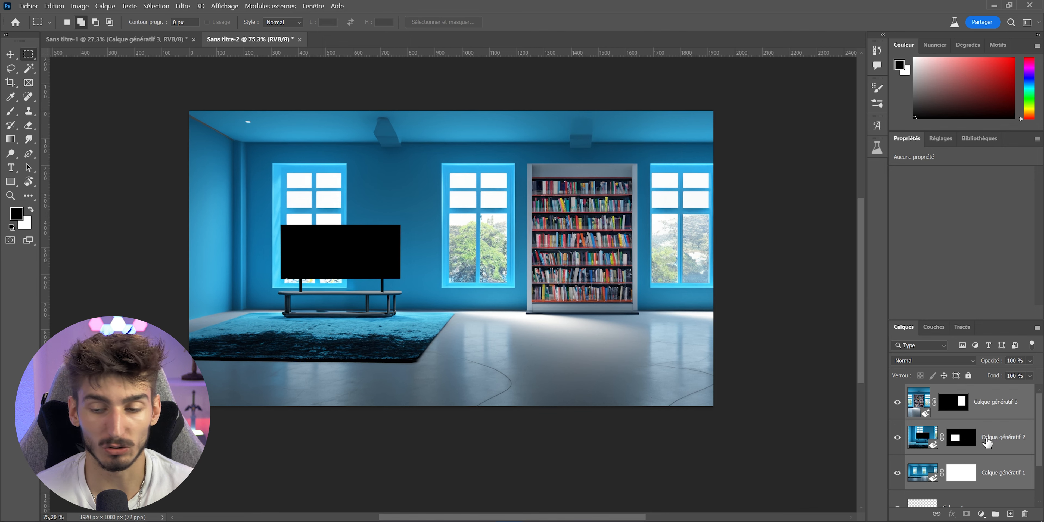
key(ctrl+e)
click(897, 402)
click(897, 402)
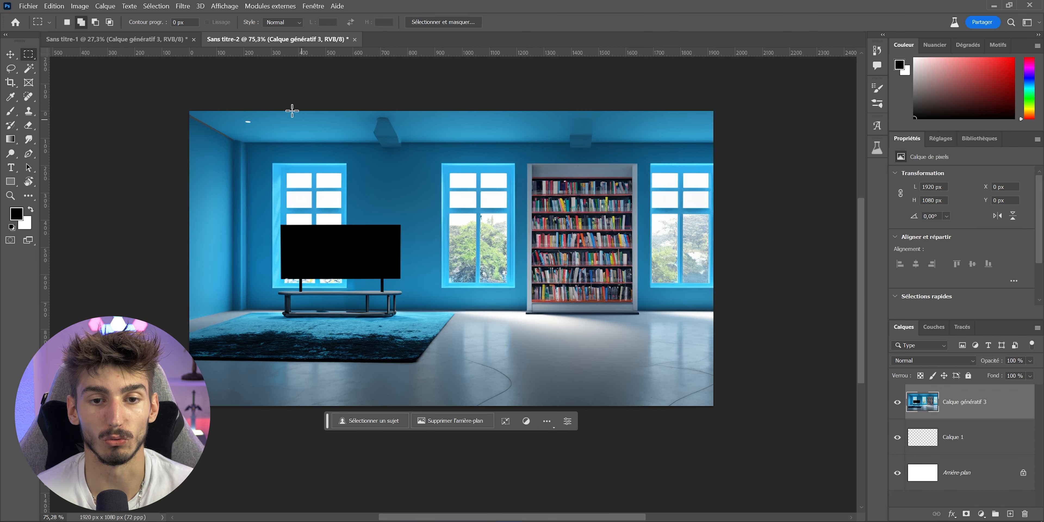
Undo the merge of the blue room's generative layers.
key(ctrl+z)
key(ctrl+z)
key(ctrl+z)
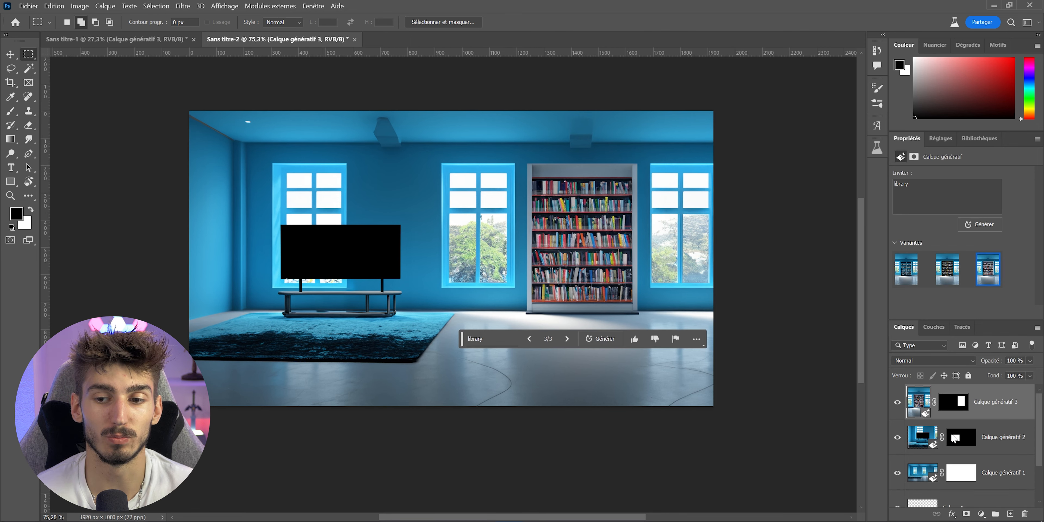
Duplicate the blue room's three generative layers and merge the copies into a single layer above the originals.
shift+click(1014, 474)
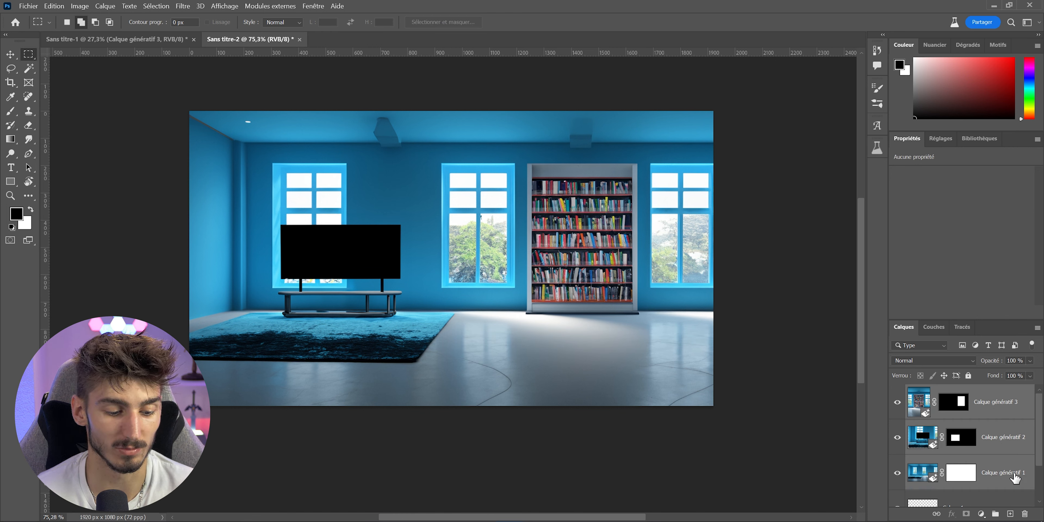
key(ctrl+j)
key(ctrl+e)
scroll(902, 427, down, 1)
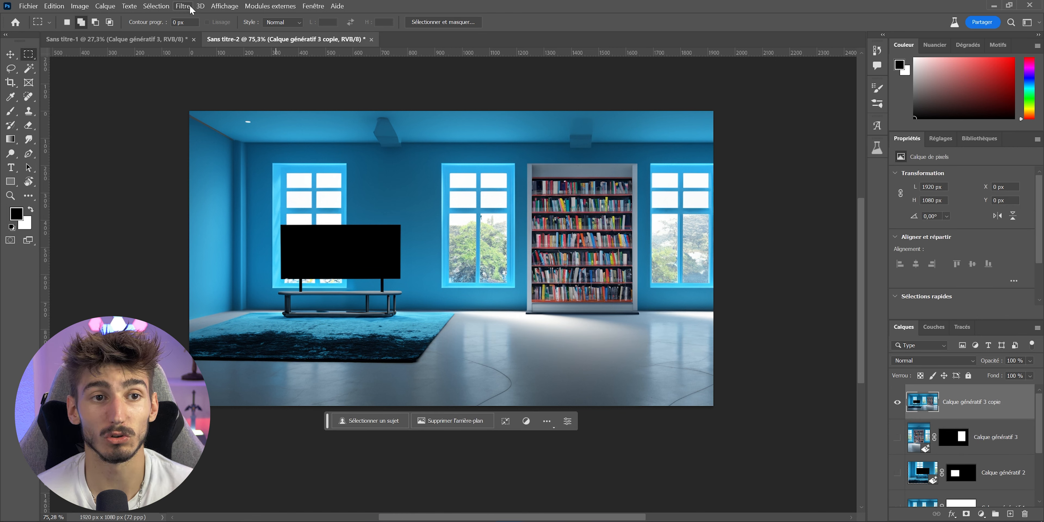
Start a Field Blur on the merged room layer, with its pin on the middle window set to 7 px.
click(183, 6)
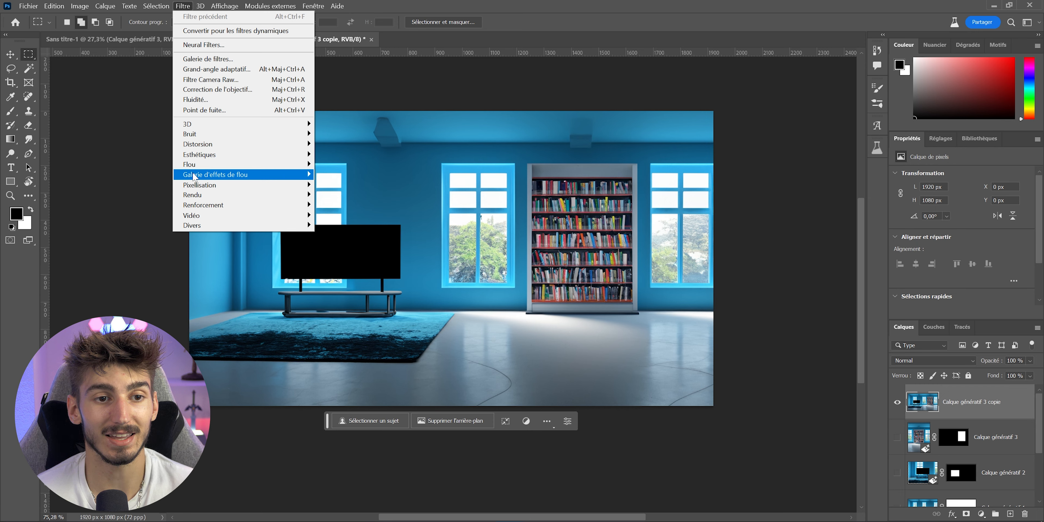
mouse_move(194, 177)
click(357, 174)
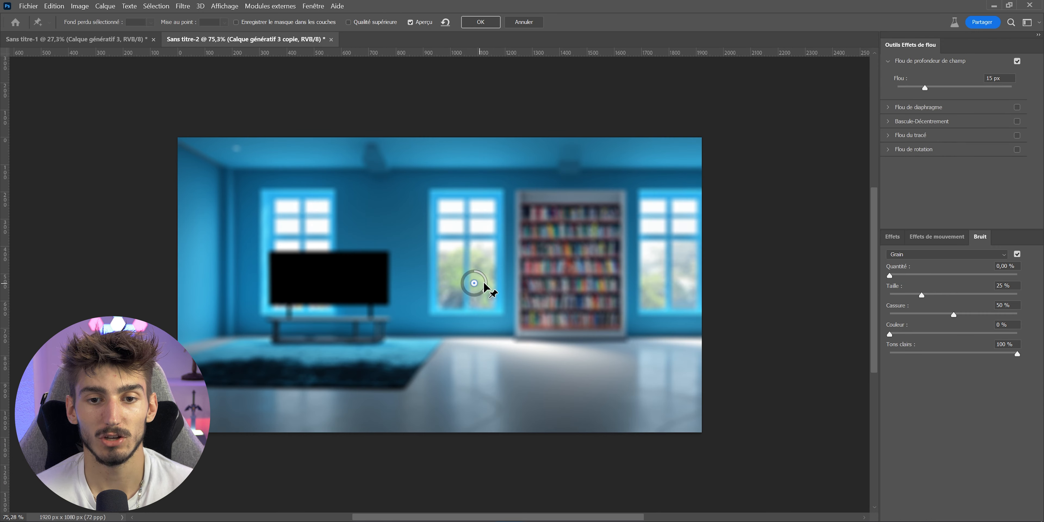
drag(478, 275, 459, 264)
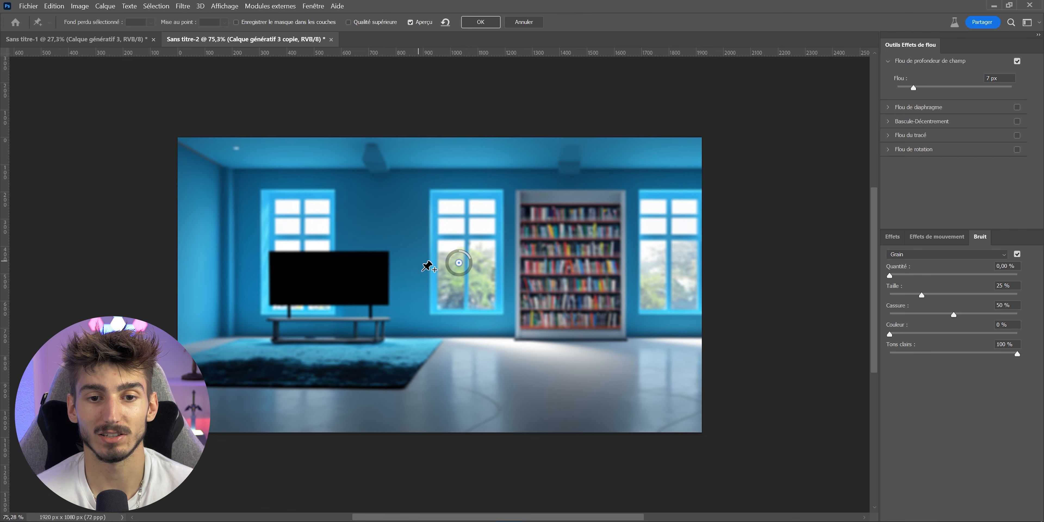
Add a second Field Blur pin of 3 px at the front edge of the floor and shift the window pin slightly.
click(440, 424)
drag(447, 430, 446, 416)
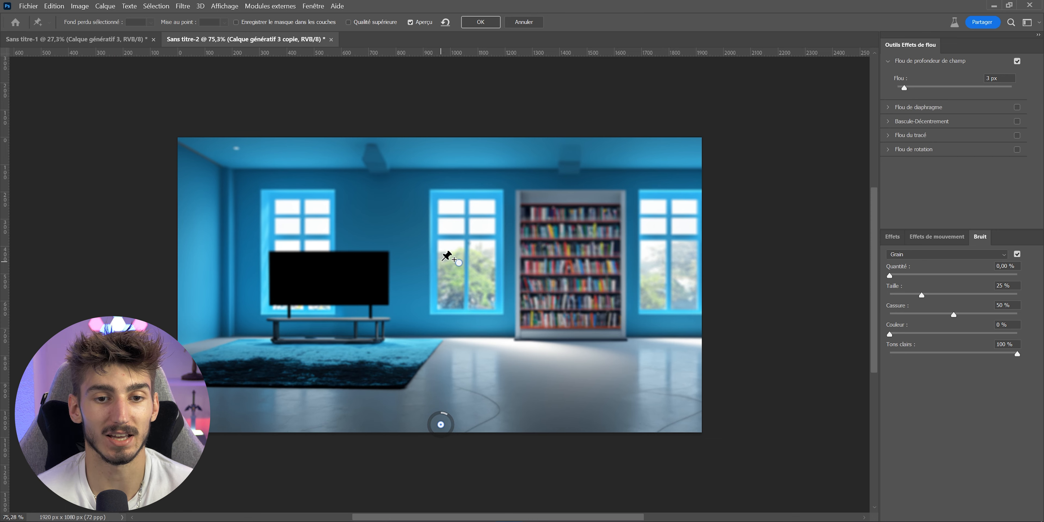
drag(459, 263, 469, 262)
click(441, 425)
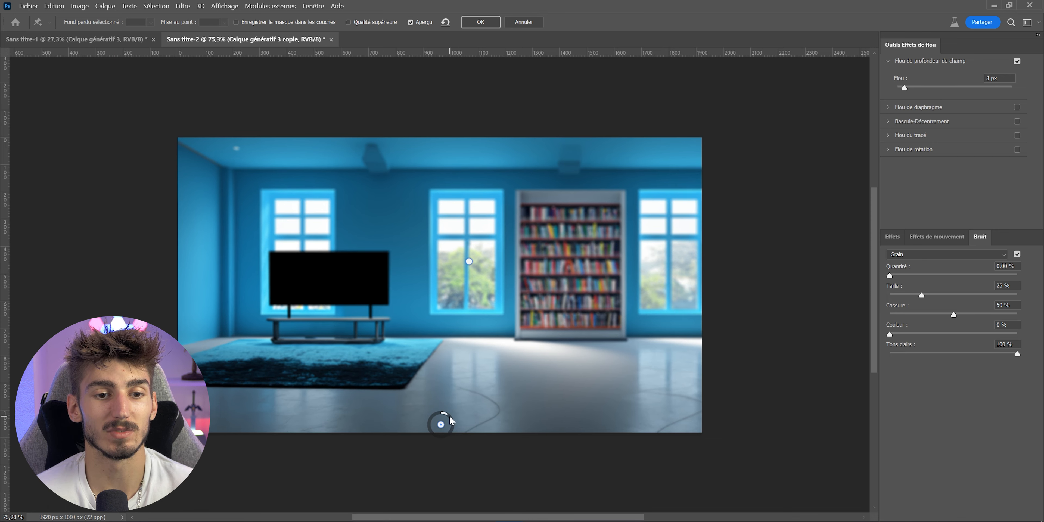
scroll(446, 409, up, 4)
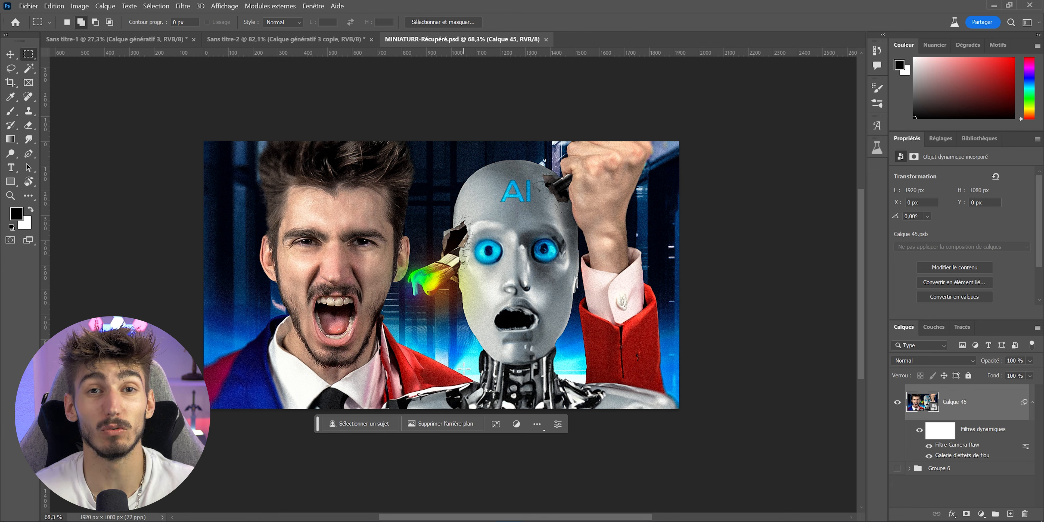
In the MINIATURR thumbnail, lasso the man's jacket and his raised arm's red sleeve, and generate a "t-shirt" there.
click(11, 68)
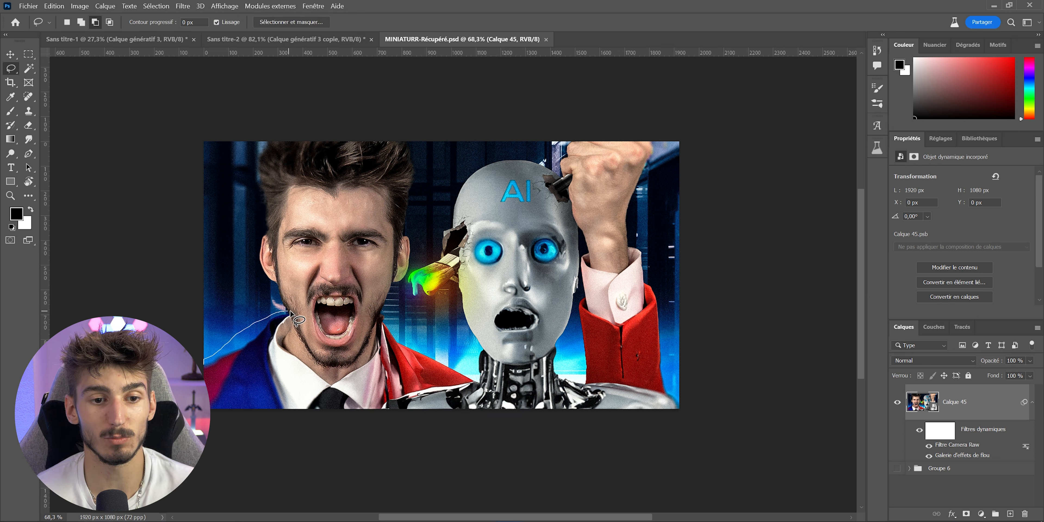
drag(292, 341, 369, 353)
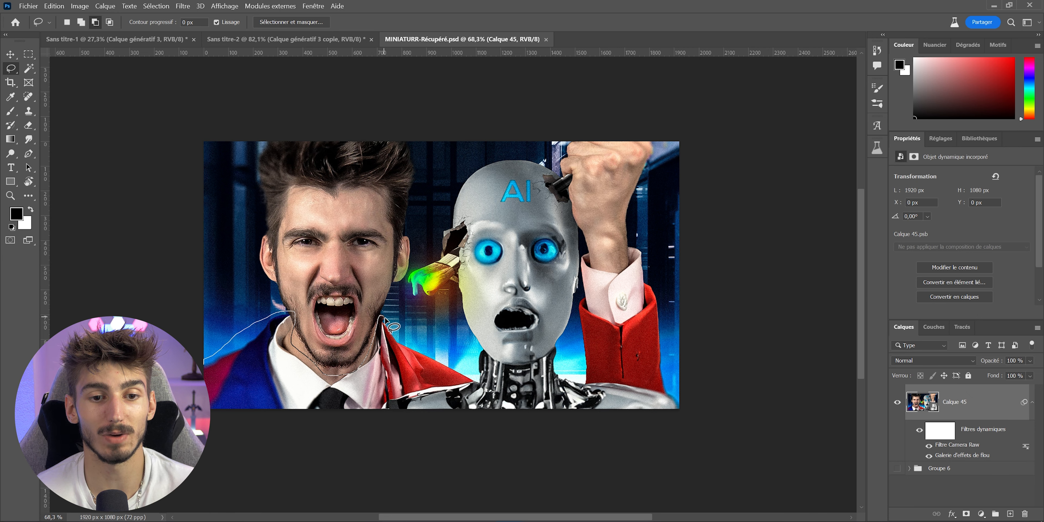
drag(476, 379, 401, 407)
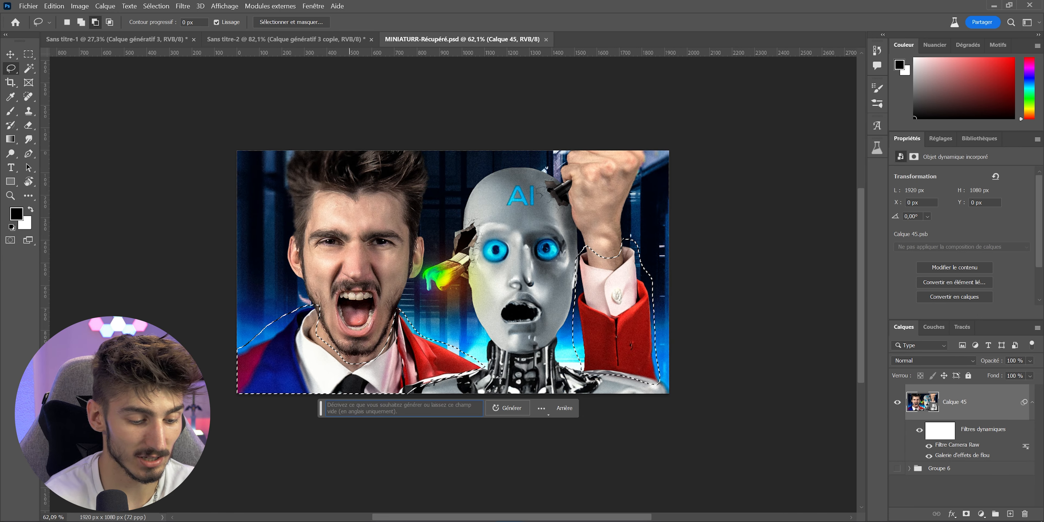
text(t-shirt)
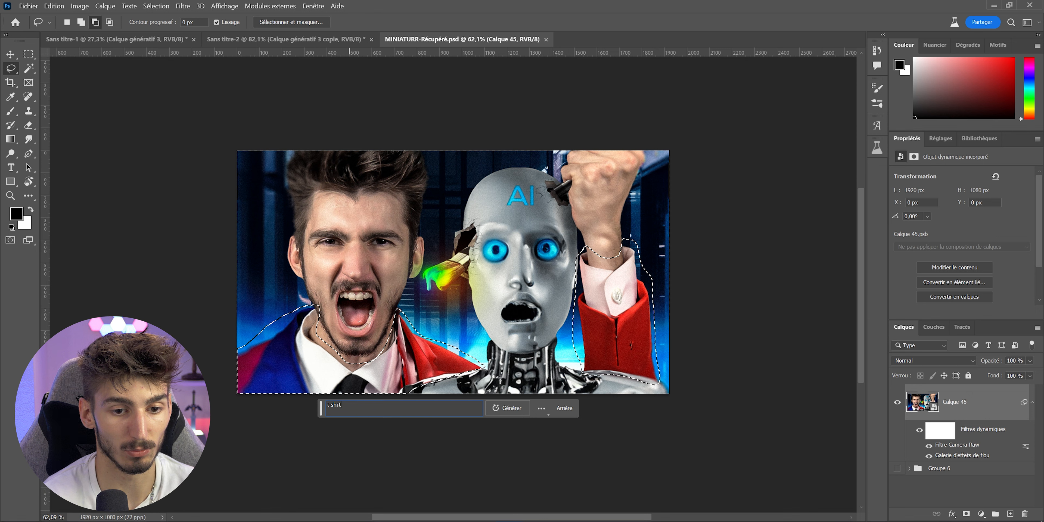
key(Return)
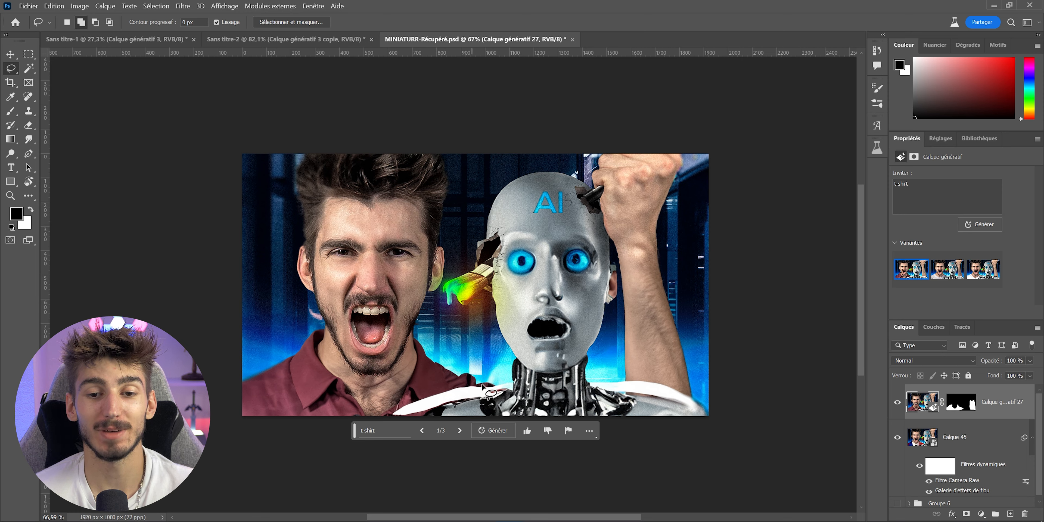
Inspect the generated clothing up close and choose the third t-shirt variant.
scroll(381, 382, up, 5)
drag(327, 380, 351, 359)
scroll(351, 359, up, 2)
drag(299, 277, 259, 284)
scroll(259, 283, down, 4)
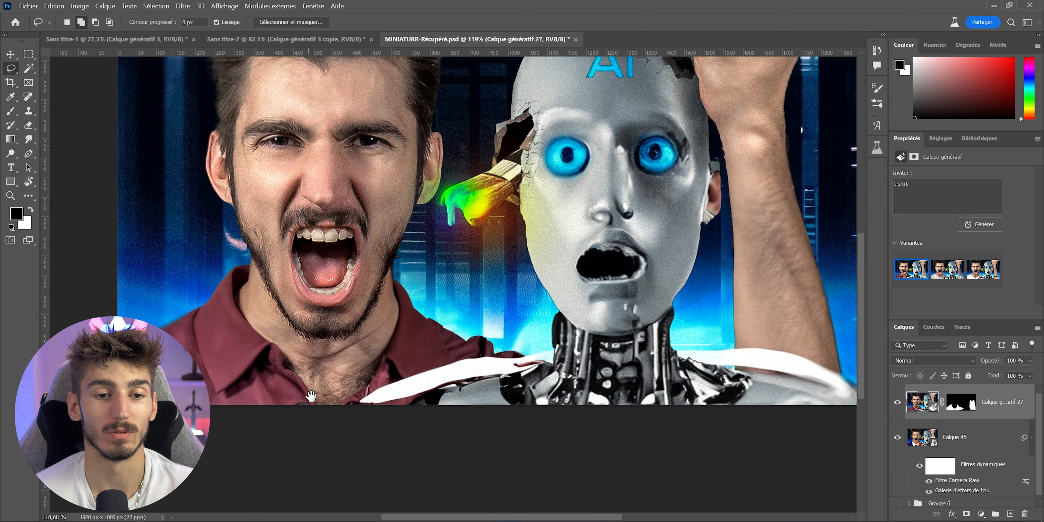
drag(327, 427, 199, 464)
click(340, 457)
click(340, 456)
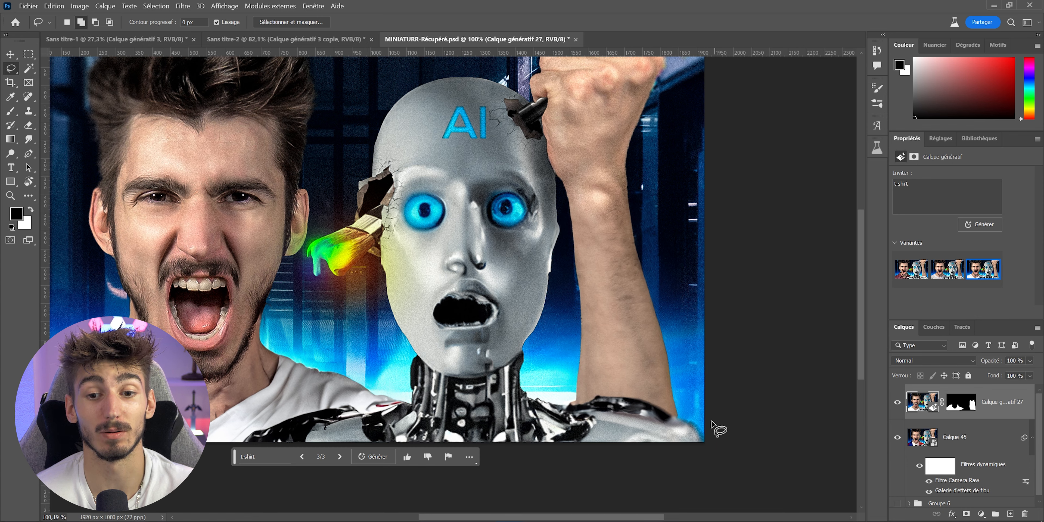
scroll(375, 350, down, 9)
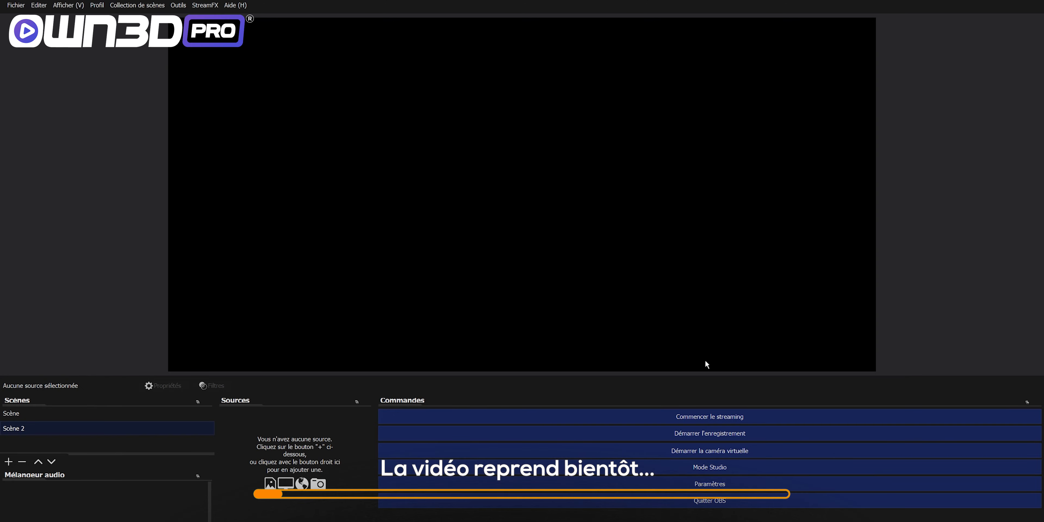
Switch to OBS Studio, open OWN3D Pro, and browse its overlay packages and stream scenes.
click(178, 5)
click(202, 156)
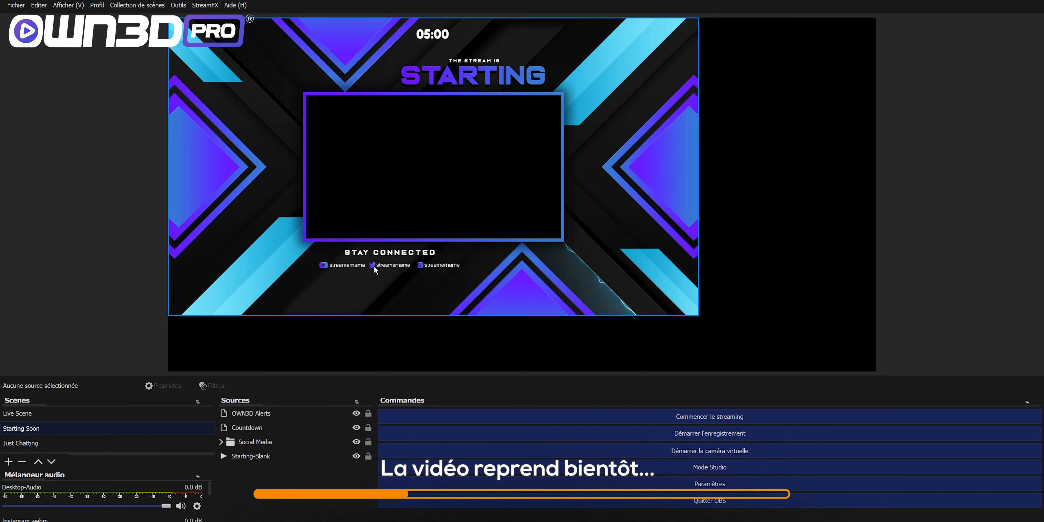
click(52, 414)
click(25, 442)
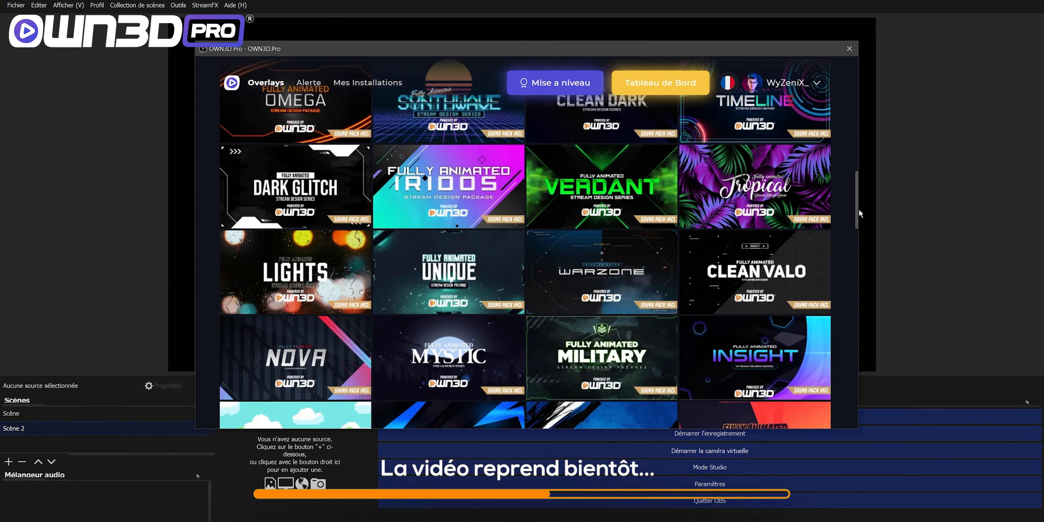
drag(859, 213, 852, 275)
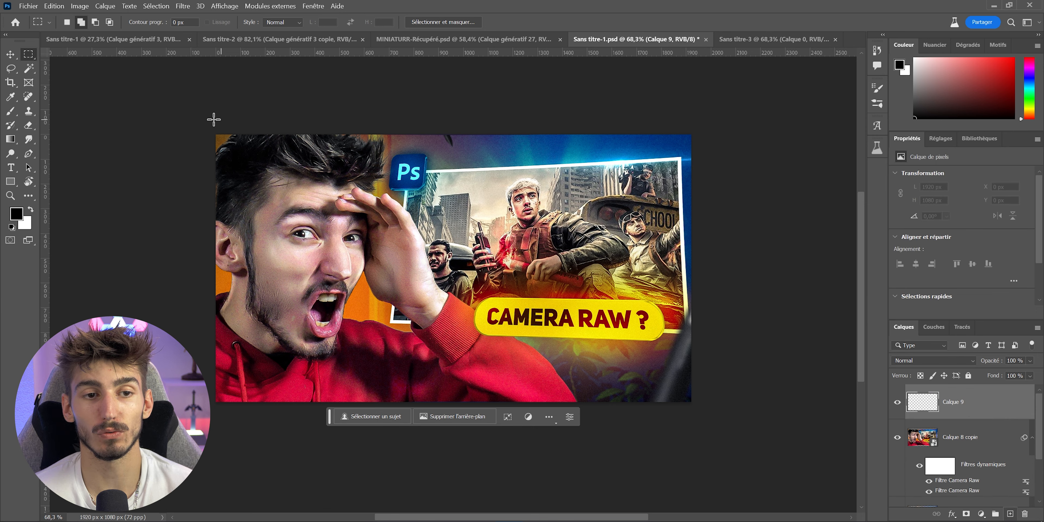
Fill the empty layer over the CAMERA RAW thumbnail with black and generate a "blue flare" in a large freehand selection.
drag(215, 135, 537, 317)
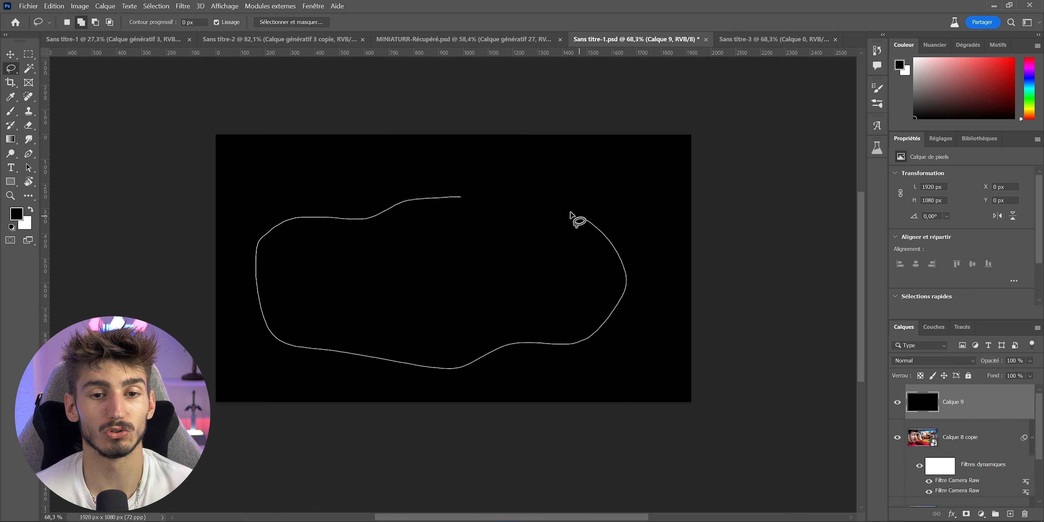
drag(570, 212, 439, 191)
click(343, 383)
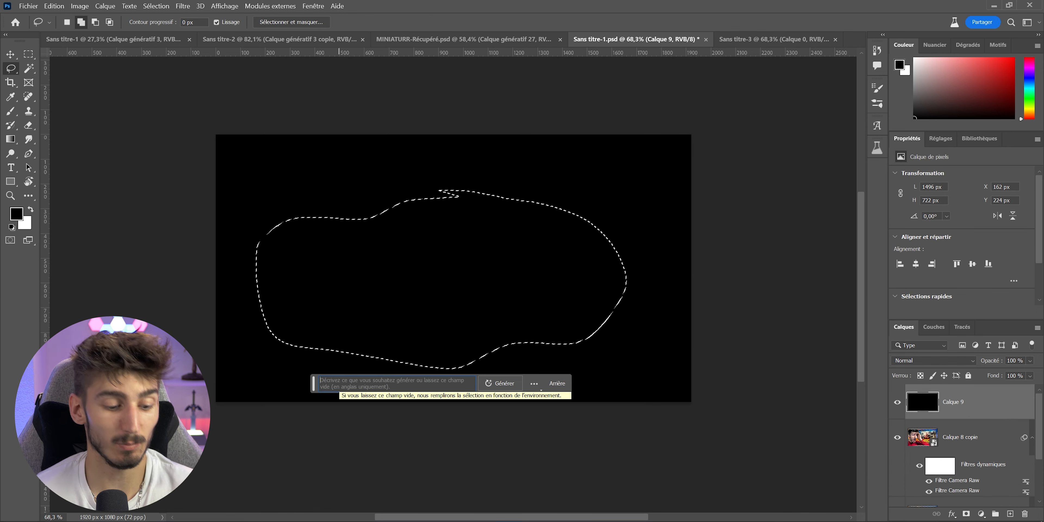
text(feu)
click(493, 385)
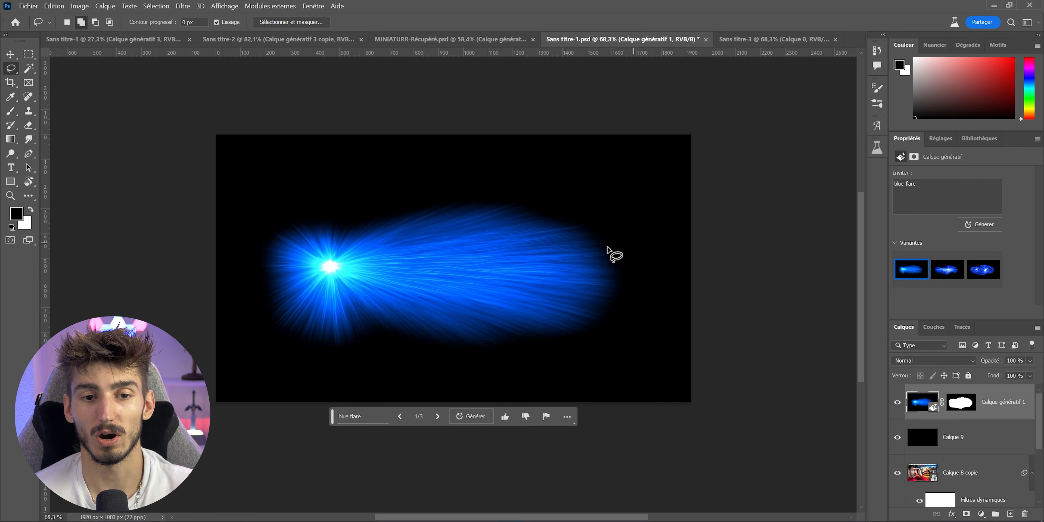
Hide the black layer beneath the flare and set the flare layer's blend mode to Superposition.
scroll(546, 269, up, 4)
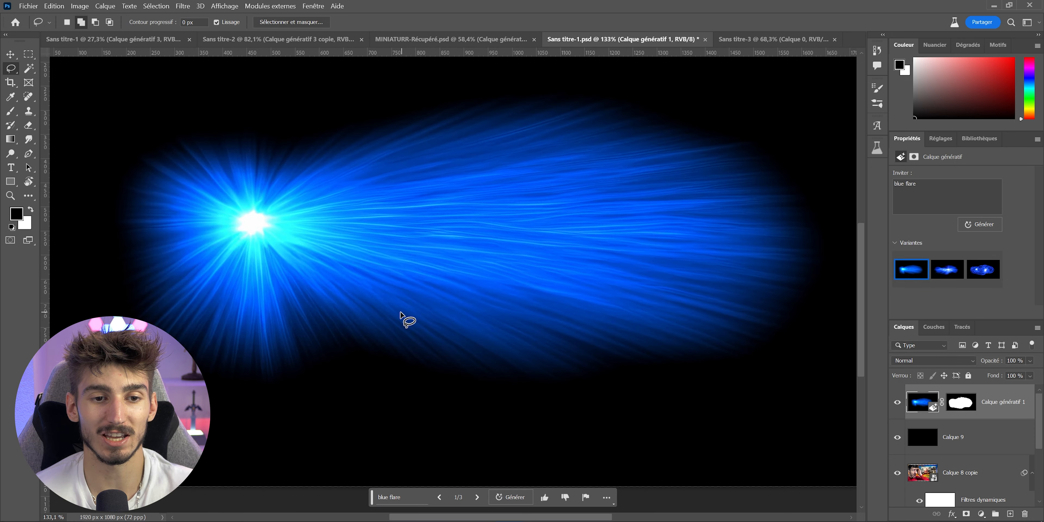
scroll(401, 320, down, 2)
scroll(837, 413, down, 1)
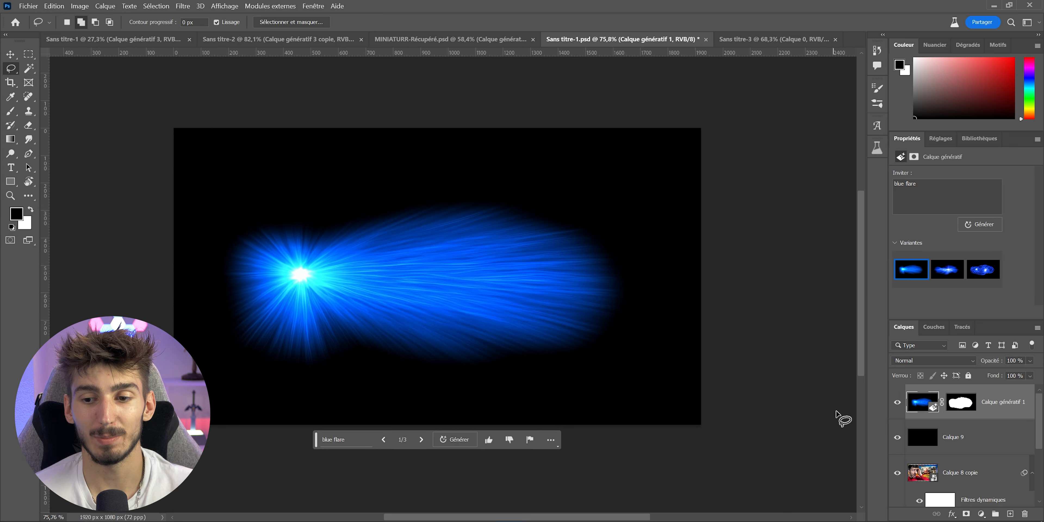
click(896, 437)
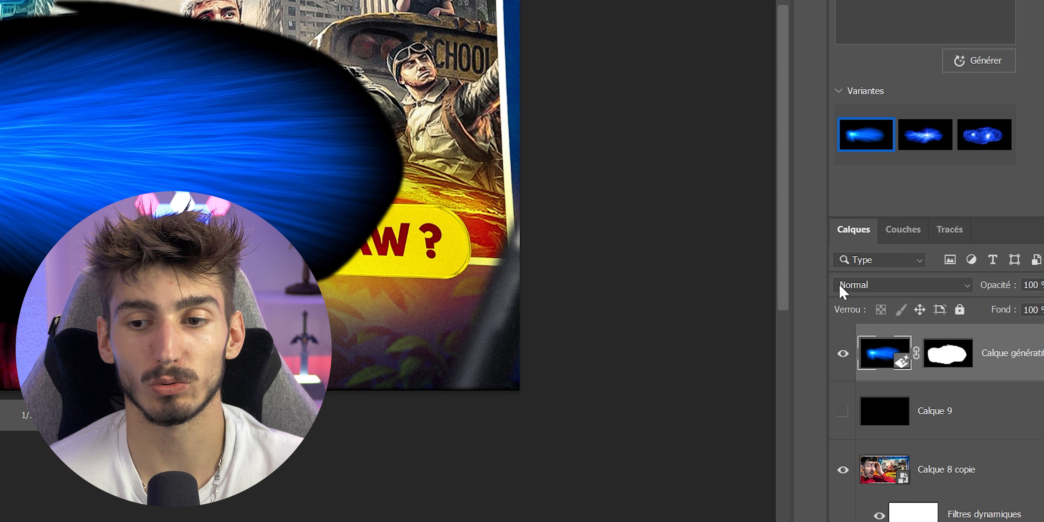
click(912, 360)
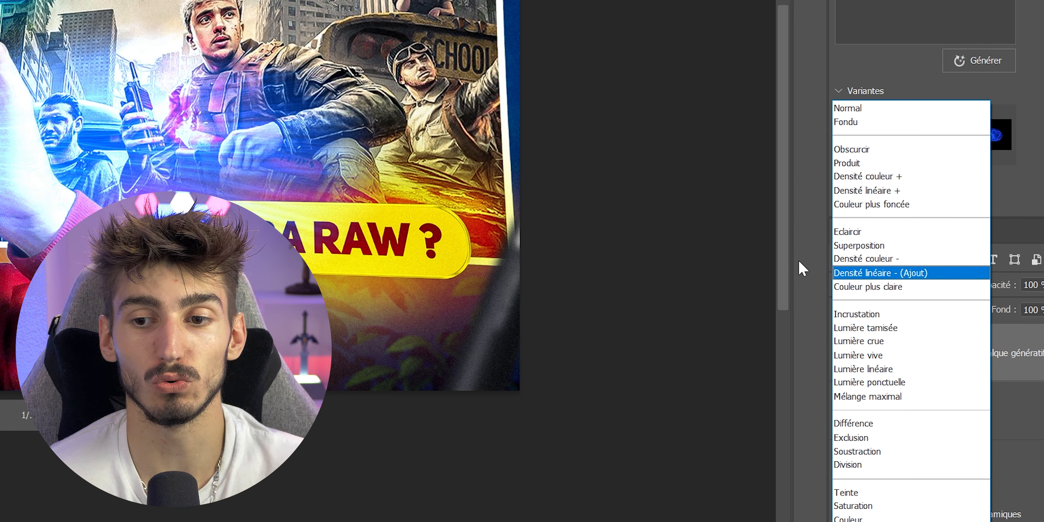
click(842, 246)
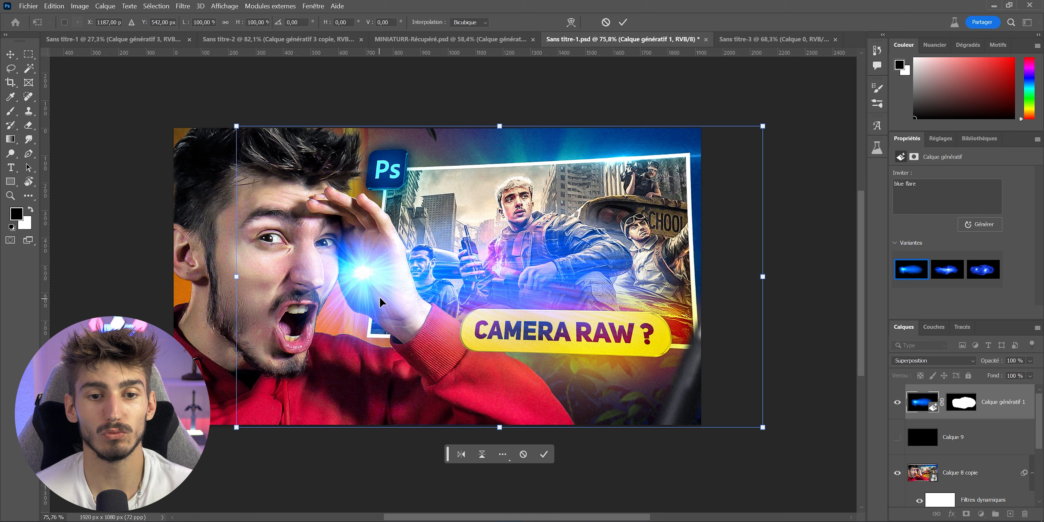
Move the blue flare up near the Ps logo and scale it down.
drag(384, 291, 439, 182)
drag(814, 167, 629, 105)
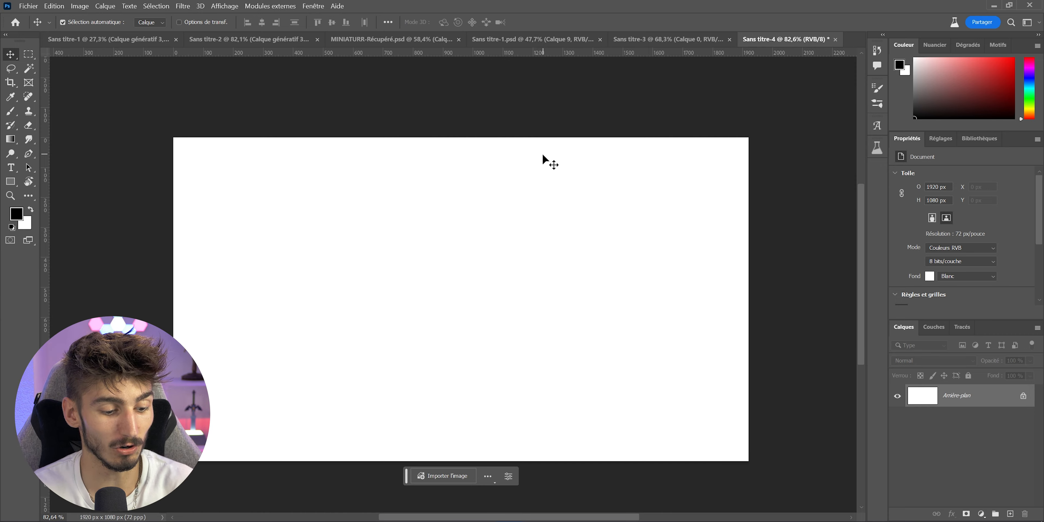
Paste the portrait photo into the blank 1920 × 1080 px document and select the empty canvas on both sides of it.
key(ctrl+v)
scroll(522, 320, up, 1)
scroll(502, 310, down, 2)
key(m)
drag(251, 146, 389, 396)
drag(697, 411, 578, 384)
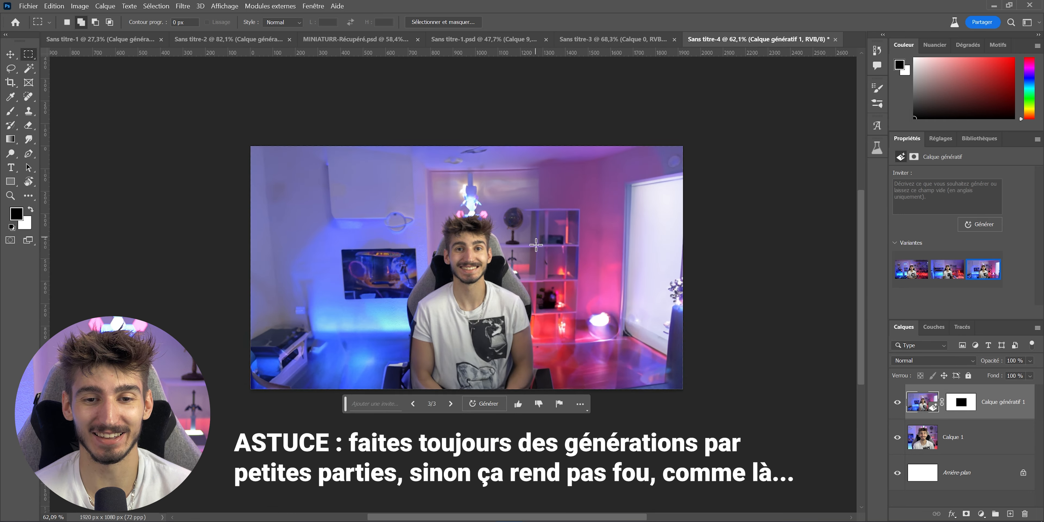
Examine how the generated room surroundings blend with the original portrait photo.
scroll(624, 239, up, 6)
scroll(677, 231, down, 4)
scroll(670, 219, up, 1)
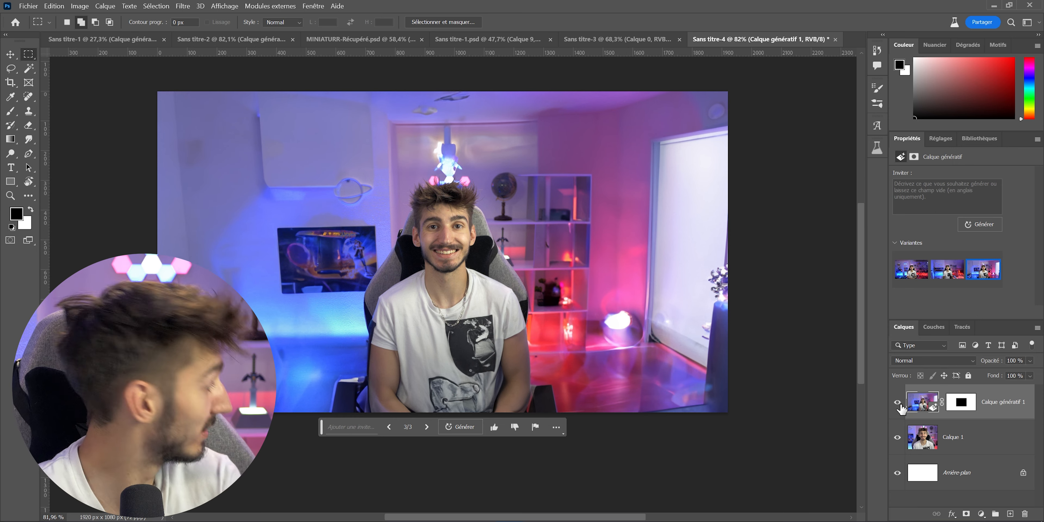
scroll(570, 272, down, 2)
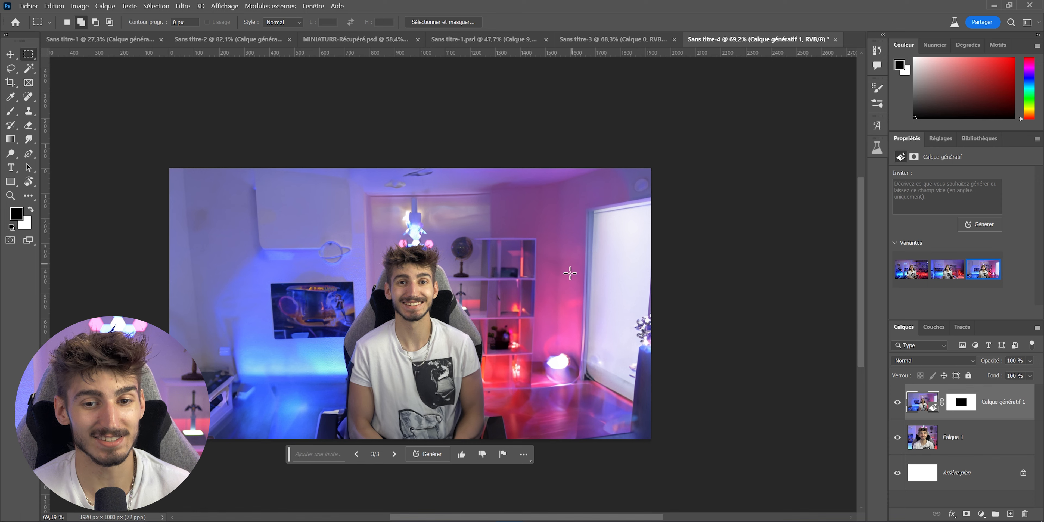
scroll(629, 341, up, 3)
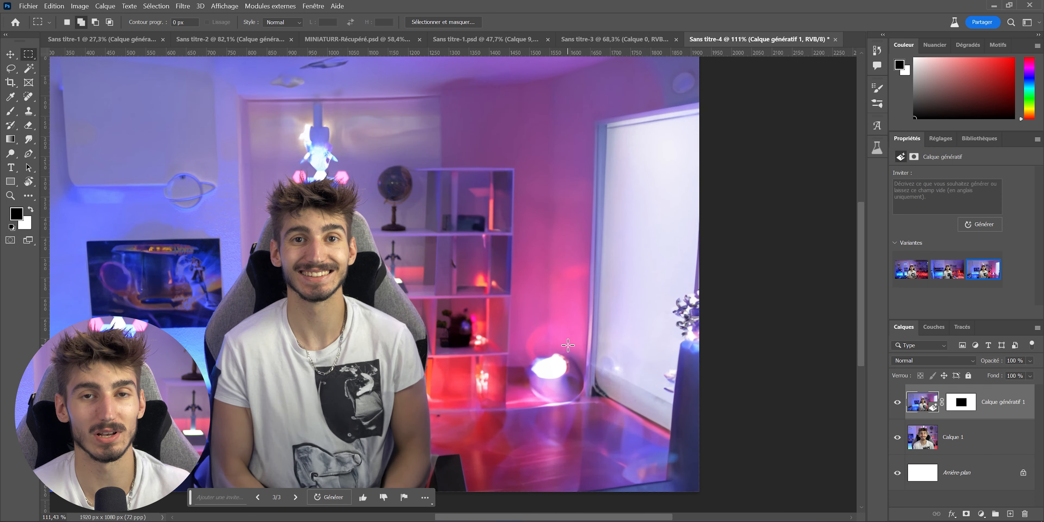
scroll(568, 345, down, 2)
In the businessman document, lasso the areas below both trouser legs and run Generative Fill with the prompt "shoes".
click(11, 68)
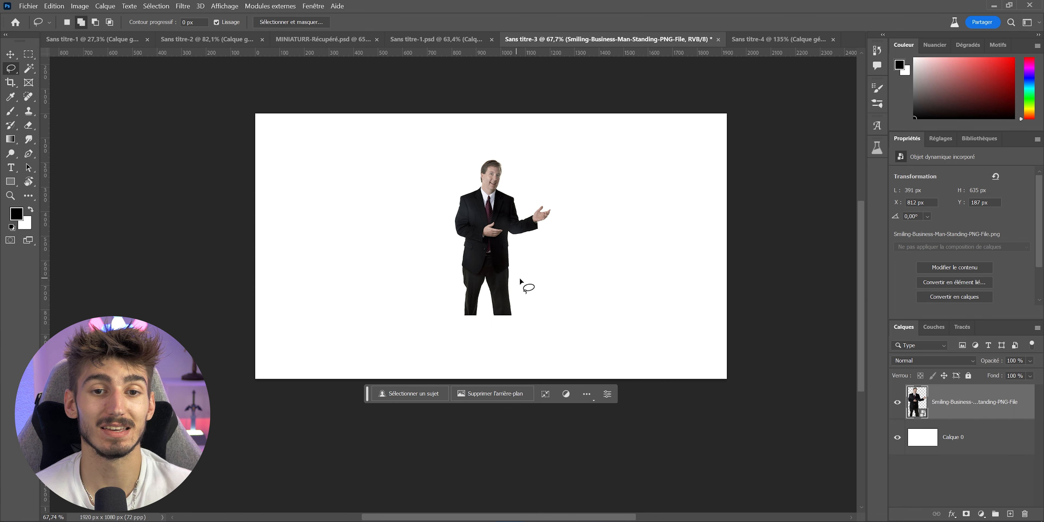
scroll(519, 280, up, 5)
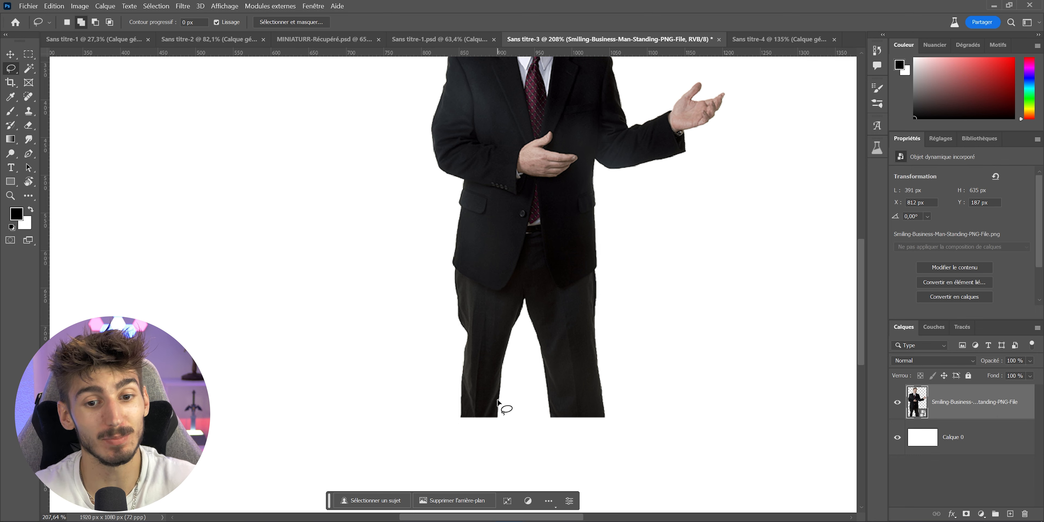
scroll(497, 402, down, 3)
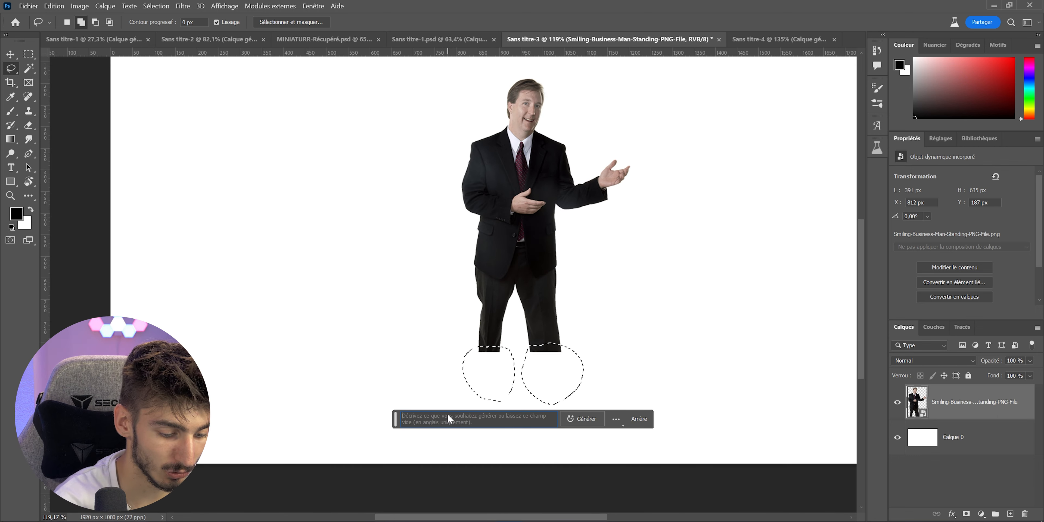
click(449, 418)
text(shoes)
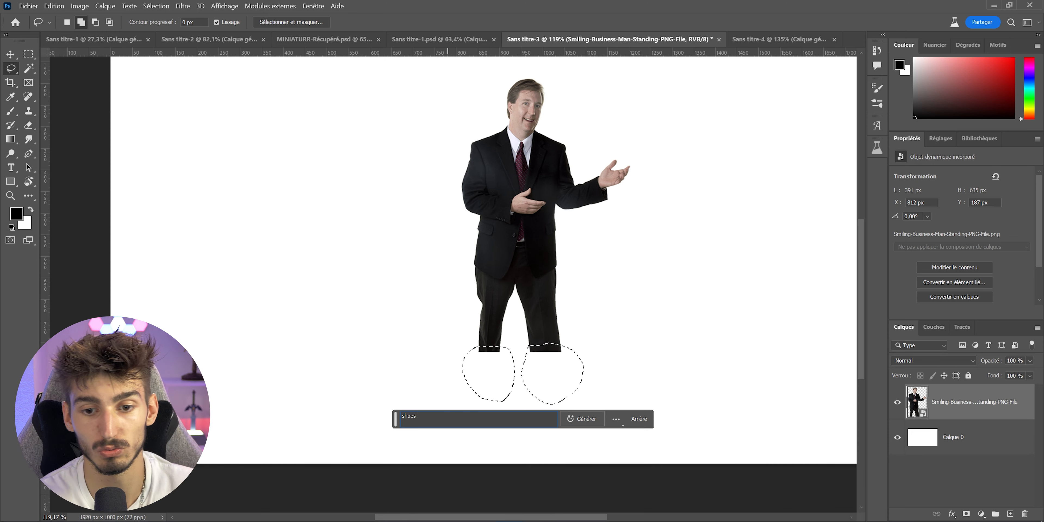
key(Return)
Compare the first and second generated shoe variants on the businessman, keeping the first one.
scroll(539, 383, up, 5)
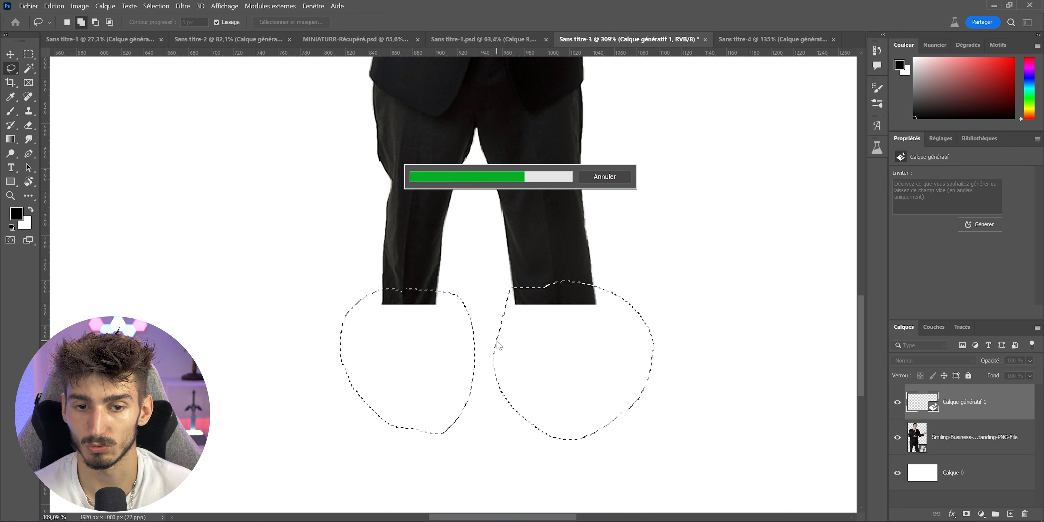
scroll(496, 410, down, 4)
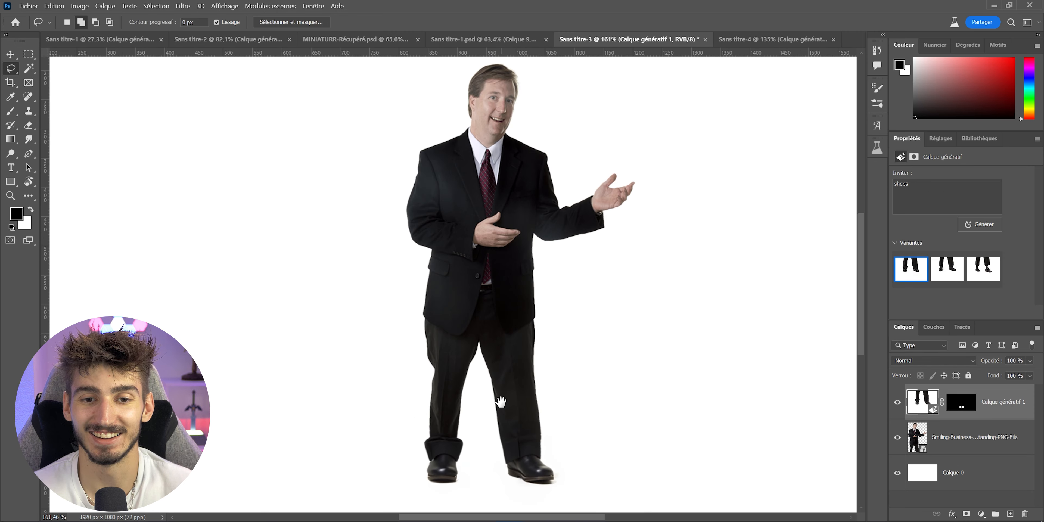
drag(508, 422, 568, 457)
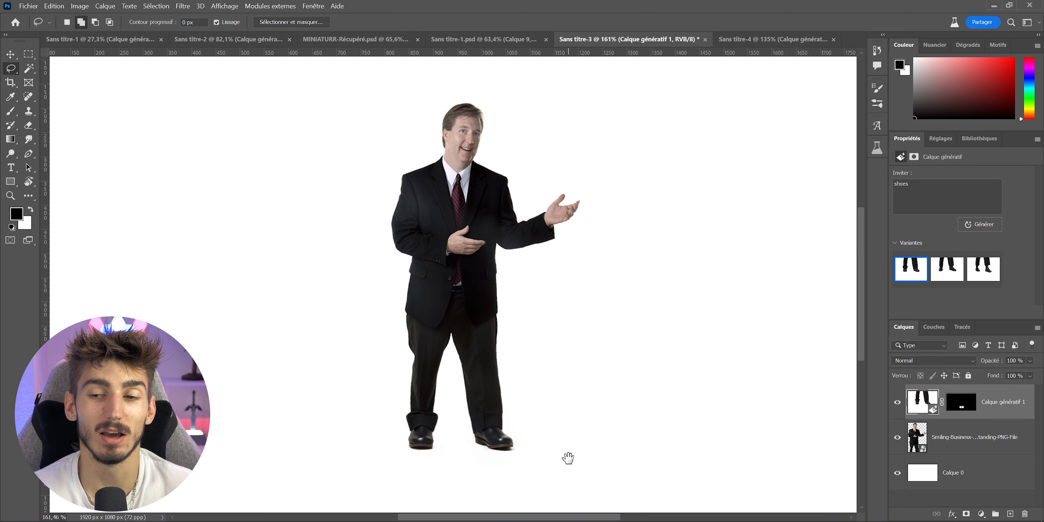
click(943, 274)
scroll(506, 370, down, 2)
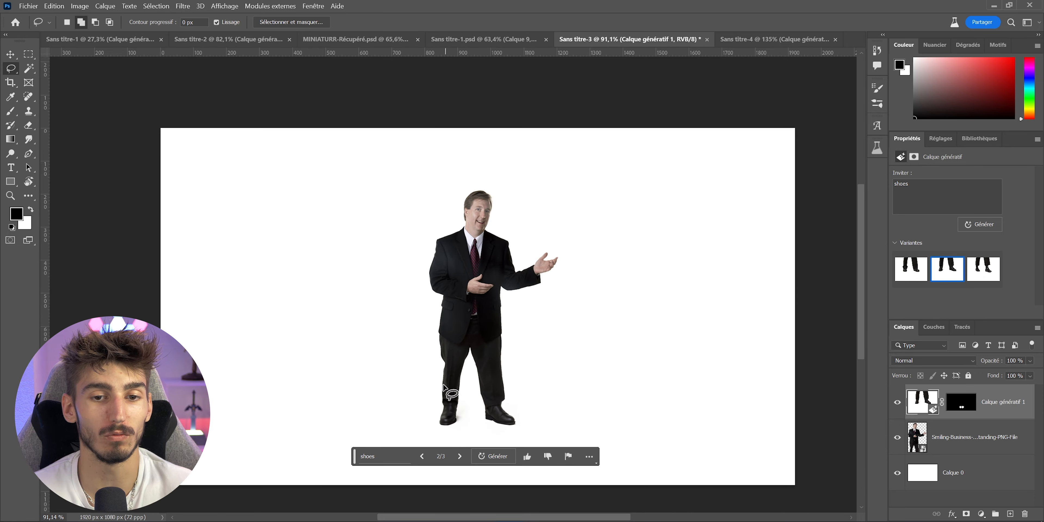
scroll(506, 251, up, 1)
Switch to the Camera Raw thumbnail document and look over its composition in comparison with the businessman image.
click(480, 39)
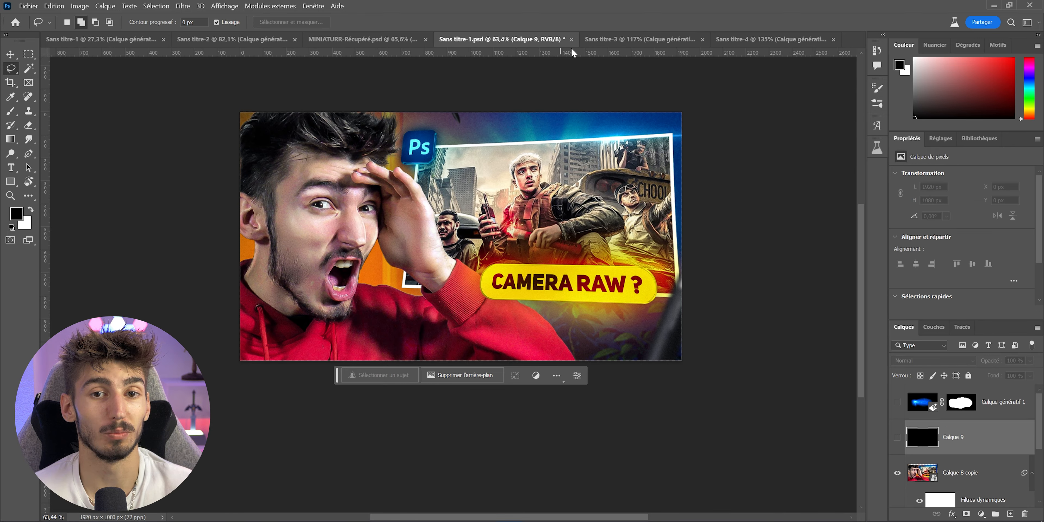
click(613, 40)
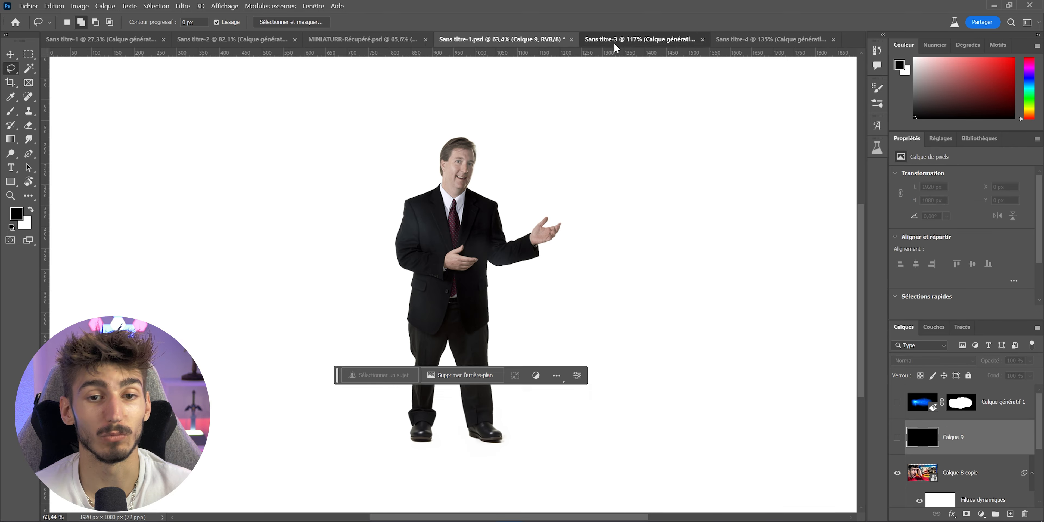
click(461, 40)
scroll(502, 168, up, 3)
scroll(502, 168, down, 2)
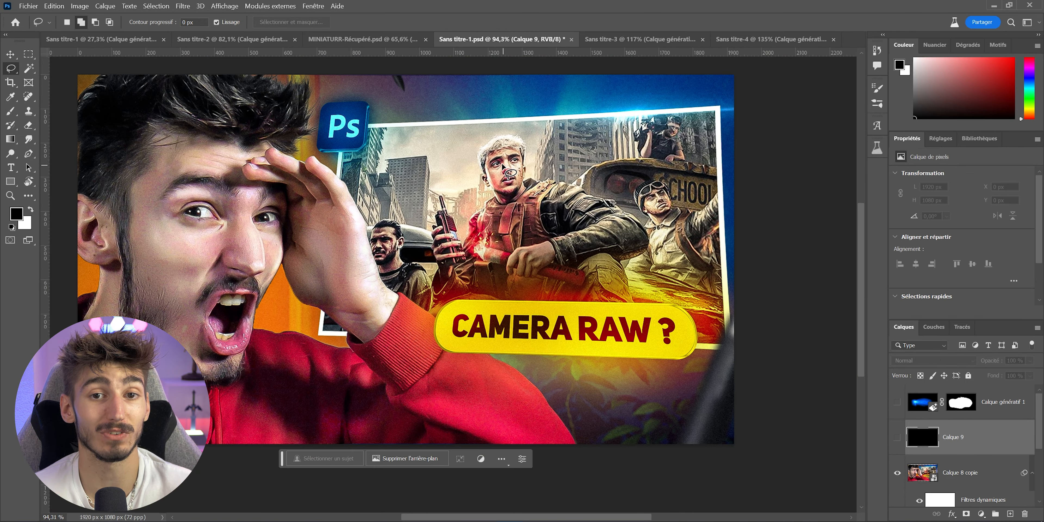
scroll(502, 165, down, 3)
Return to the businessman document, lasso his mouth and generate a "sad mouth" fill, keeping the second variant.
click(591, 41)
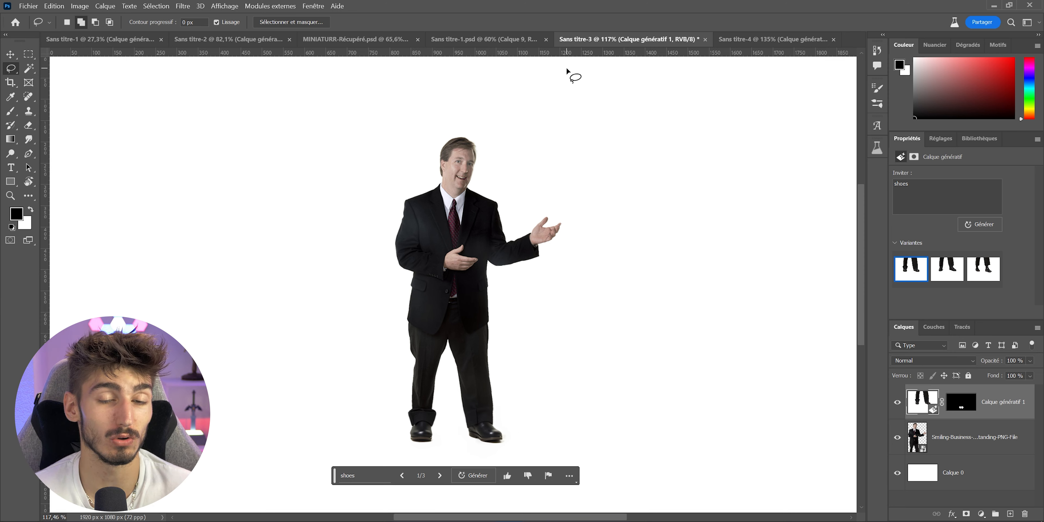
scroll(407, 230, up, 5)
mouse_move(414, 228)
mouse_down()
mouse_move(373, 228)
mouse_move(374, 249)
mouse_up()
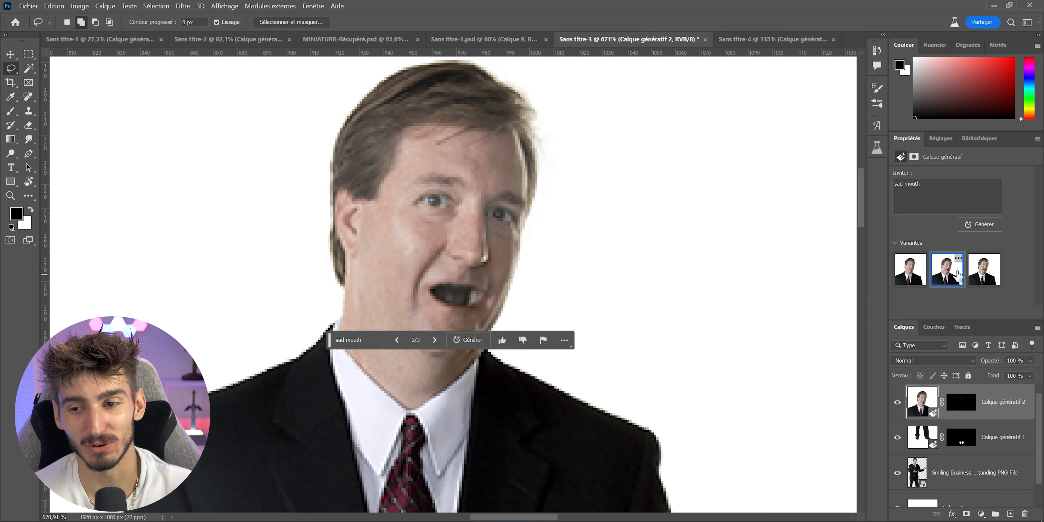
click(984, 269)
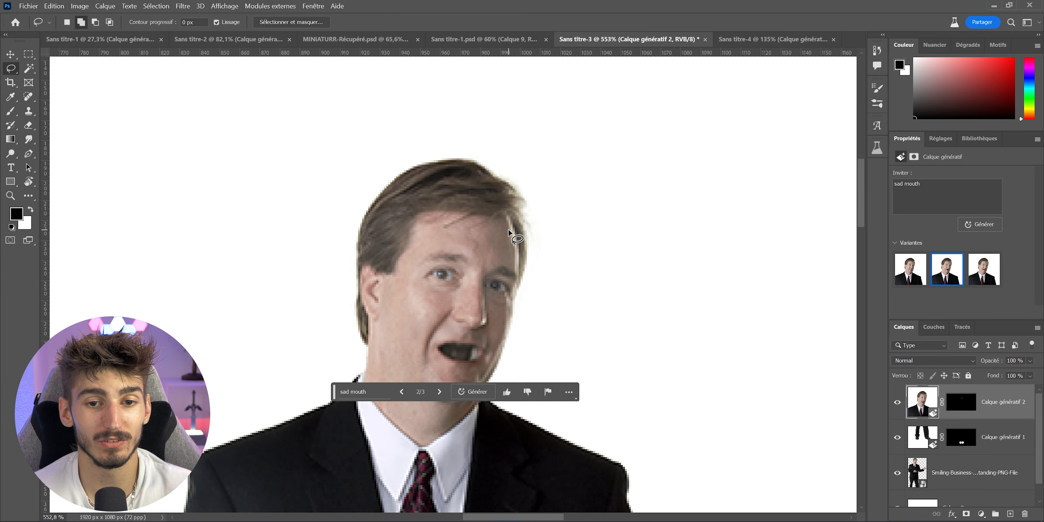
Lasso the businessman's hair with a margin around the head and run Generative Fill with the prompt "blue hat".
drag(508, 230, 439, 223)
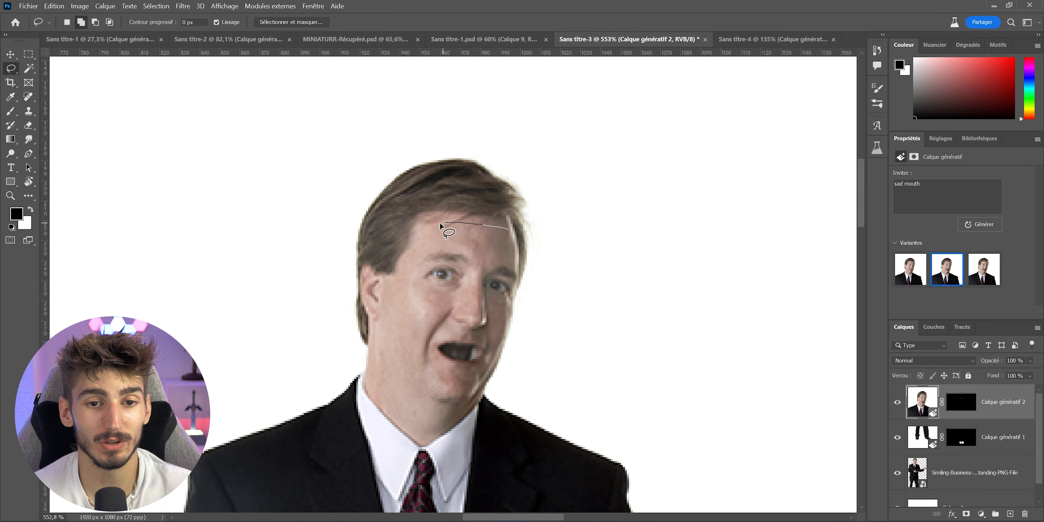
drag(376, 274, 506, 231)
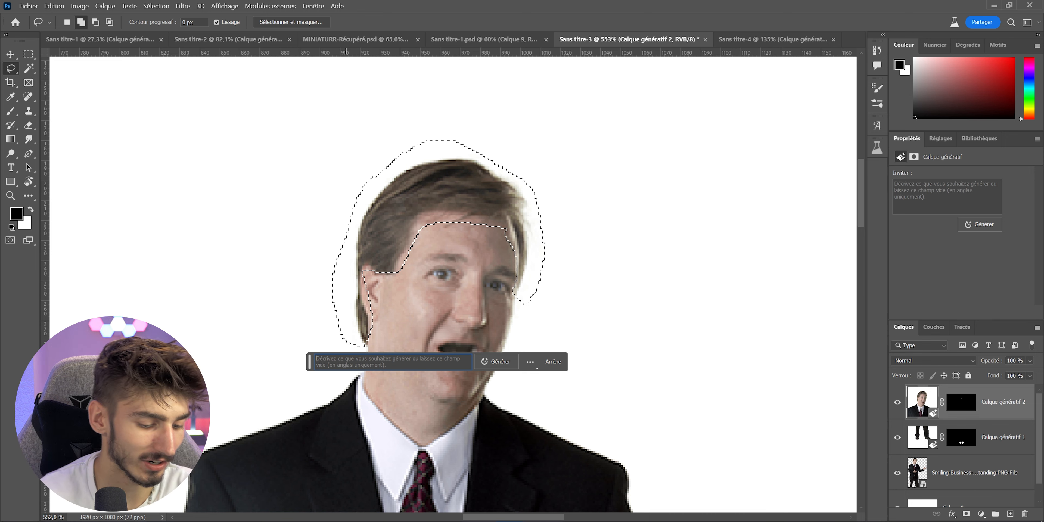
click(349, 361)
text(blue hair)
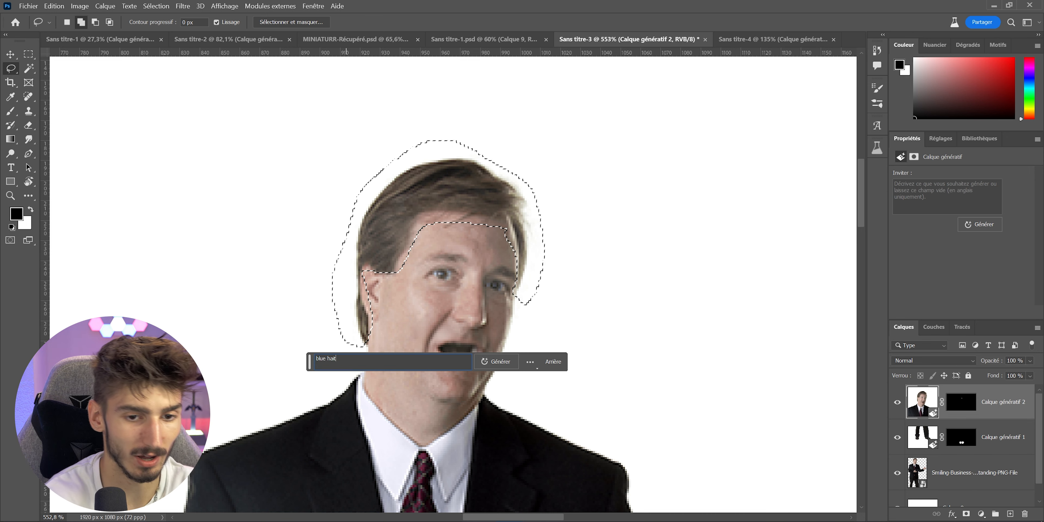
key(Return)
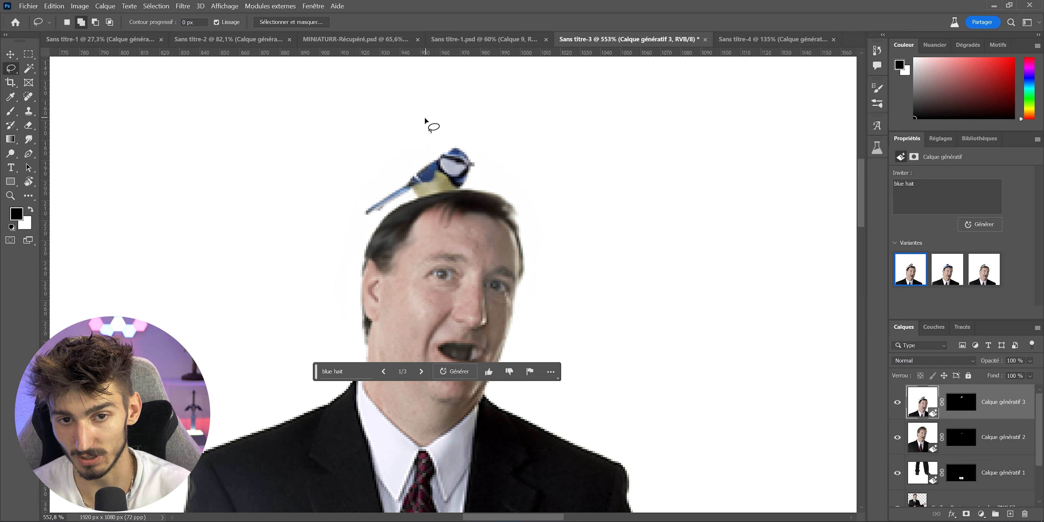
Compare the second and third "blue hat" variants on the businessman's head and inspect the third up close.
click(942, 271)
click(983, 271)
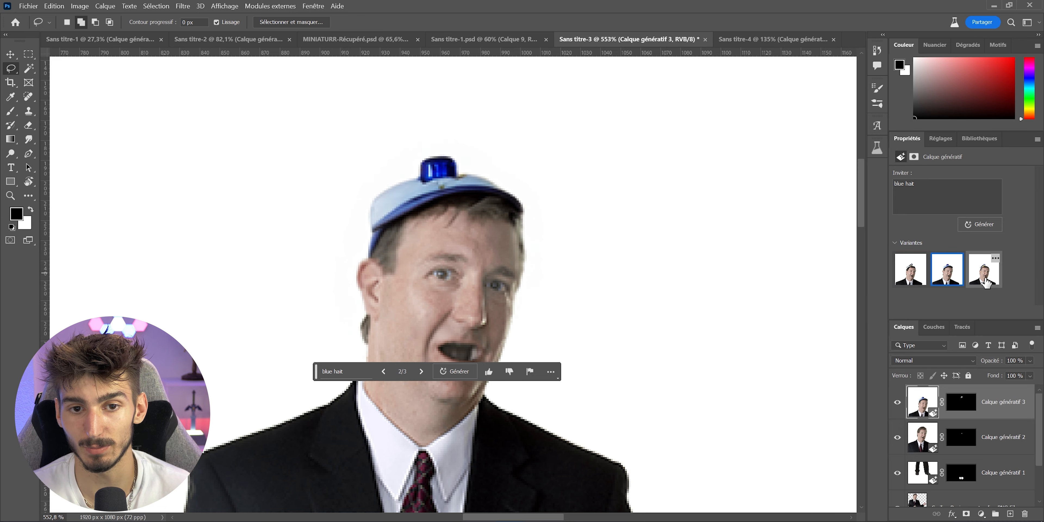
scroll(430, 176, up, 6)
scroll(430, 178, down, 9)
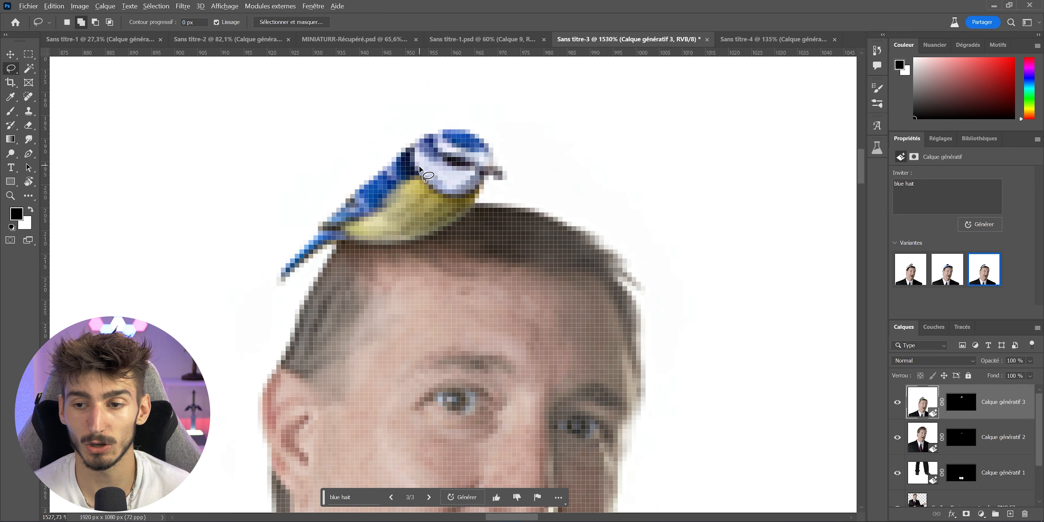
key(v)
drag(430, 233, 327, 195)
scroll(327, 196, down, 4)
drag(680, 270, 442, 217)
drag(238, 186, 694, 264)
drag(440, 236, 358, 218)
scroll(73, 135, up, 4)
drag(71, 137, 354, 232)
drag(256, 209, 90, 147)
scroll(203, 162, up, 2)
drag(728, 277, 564, 255)
scroll(564, 255, down, 6)
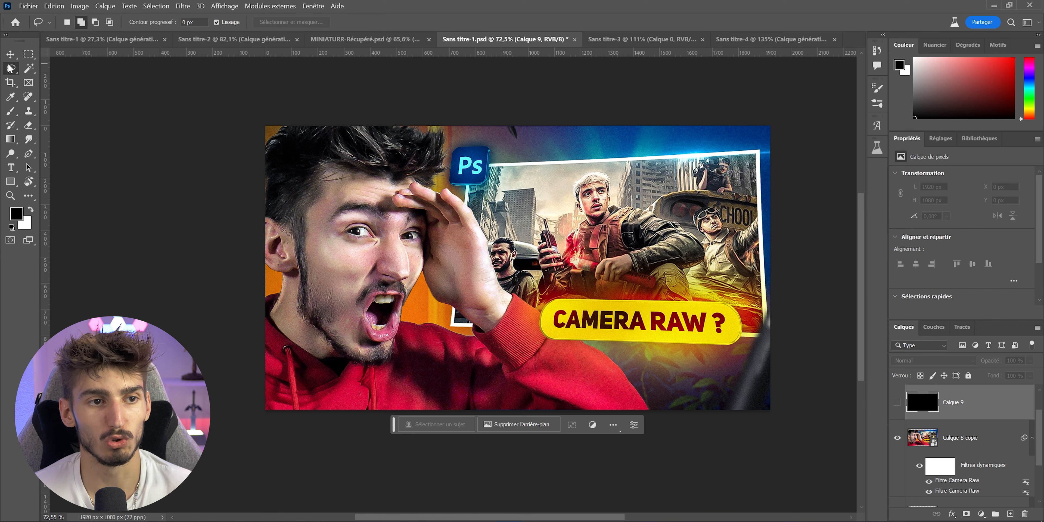
In the Camera Raw thumbnail, lasso the shouting man's hair and run Generative Fill with the prompt "blue hair".
scroll(369, 208, up, 2)
drag(242, 258, 277, 276)
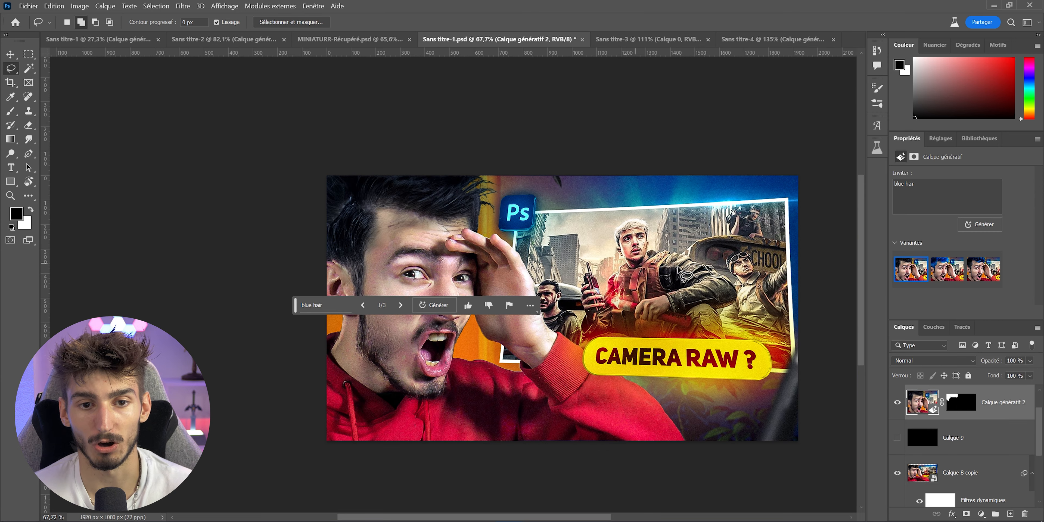
Compare the generated blue hair variants on the thumbnail's shouting man and keep the third one.
scroll(458, 223, down, 2)
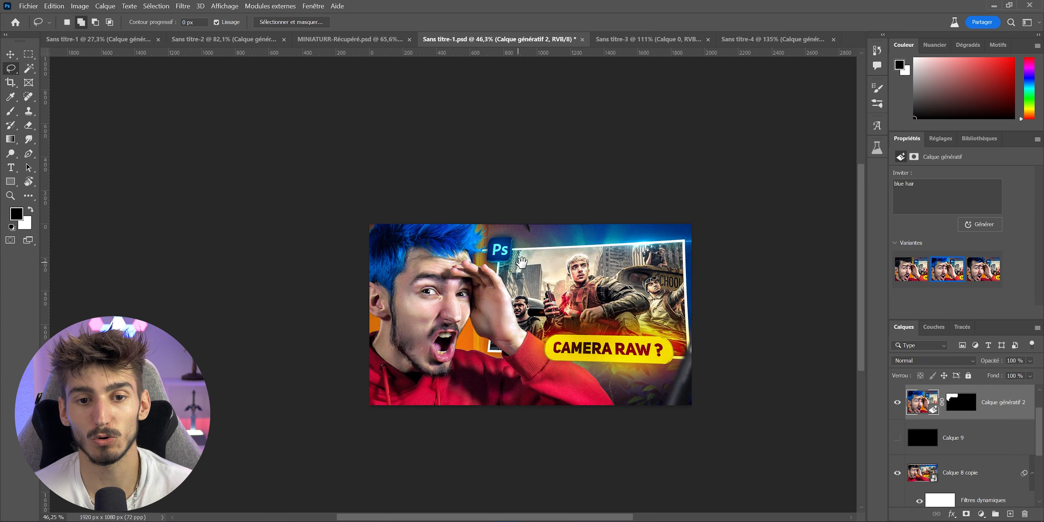
scroll(522, 261, up, 4)
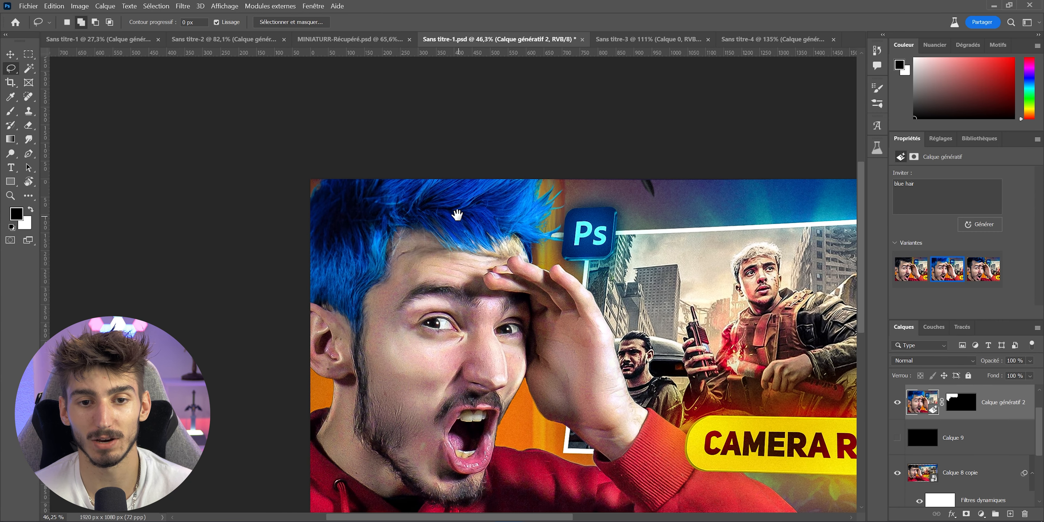
drag(457, 215, 407, 177)
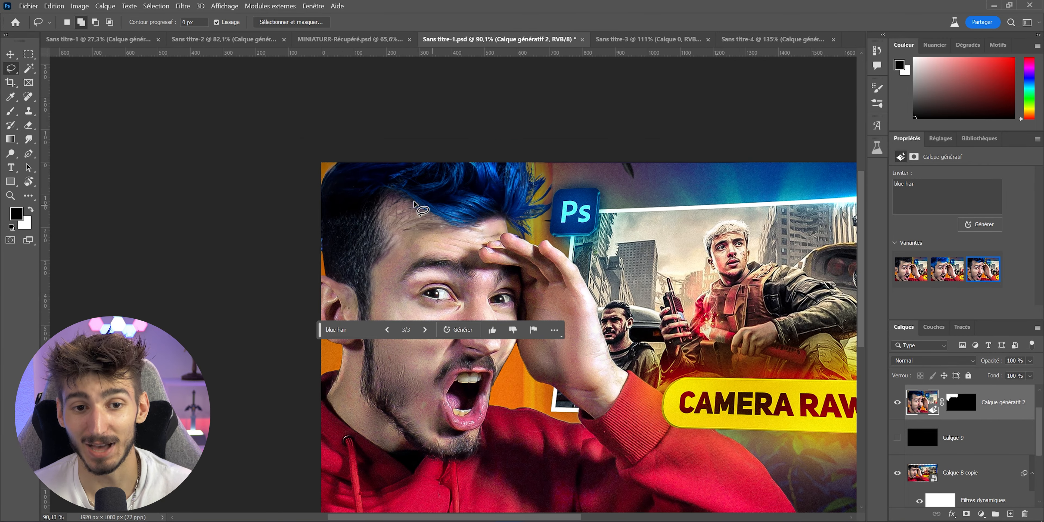
scroll(516, 227, down, 2)
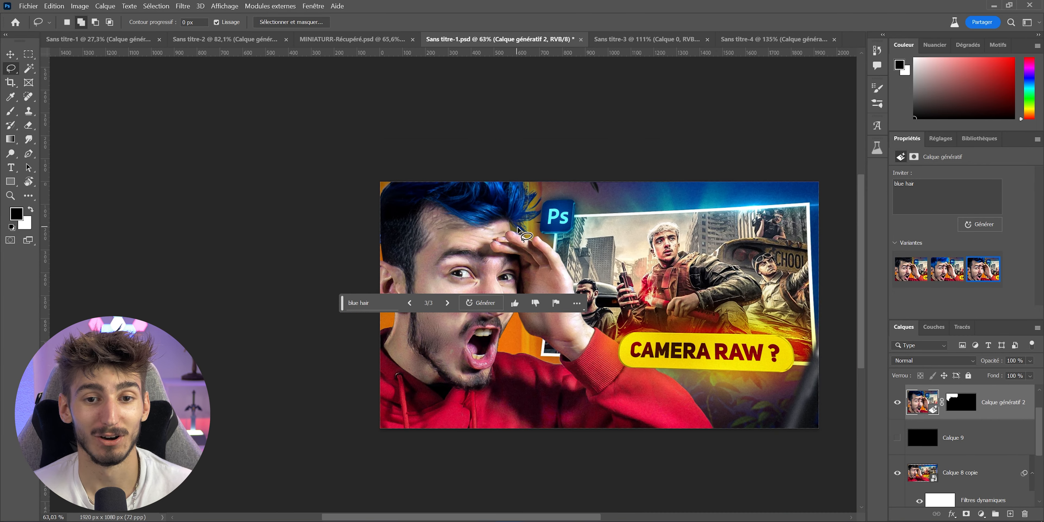
scroll(532, 254, up, 3)
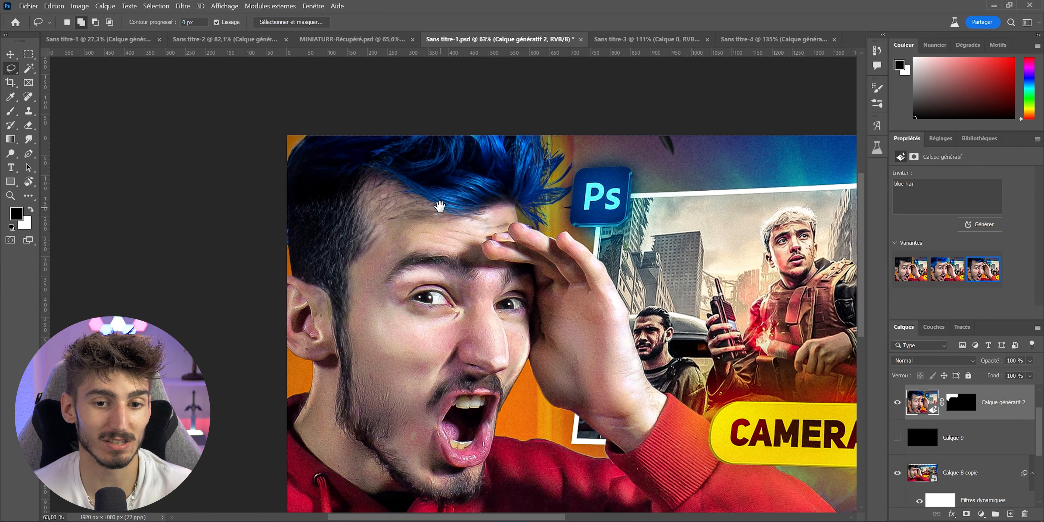
scroll(439, 206, down, 1)
drag(440, 205, 473, 275)
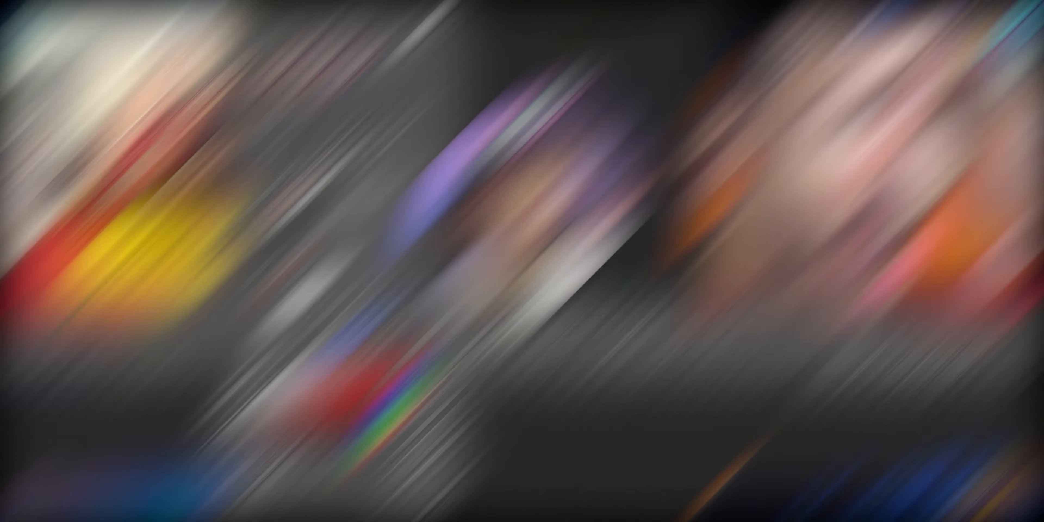